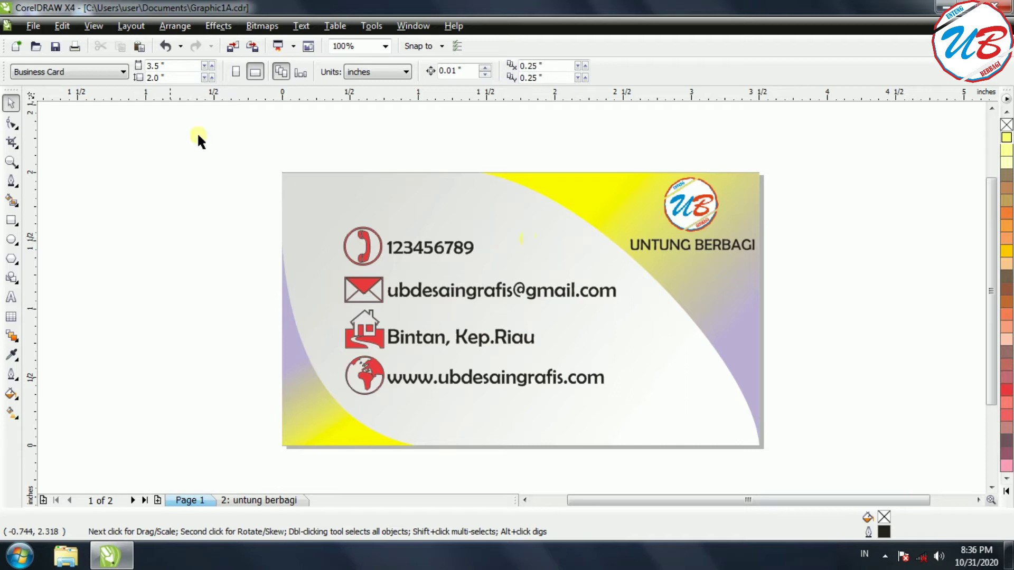
# Make page 2 a landscape Business Card page measuring 3.5 x 2.0 inches.
pyautogui.click(33, 27)
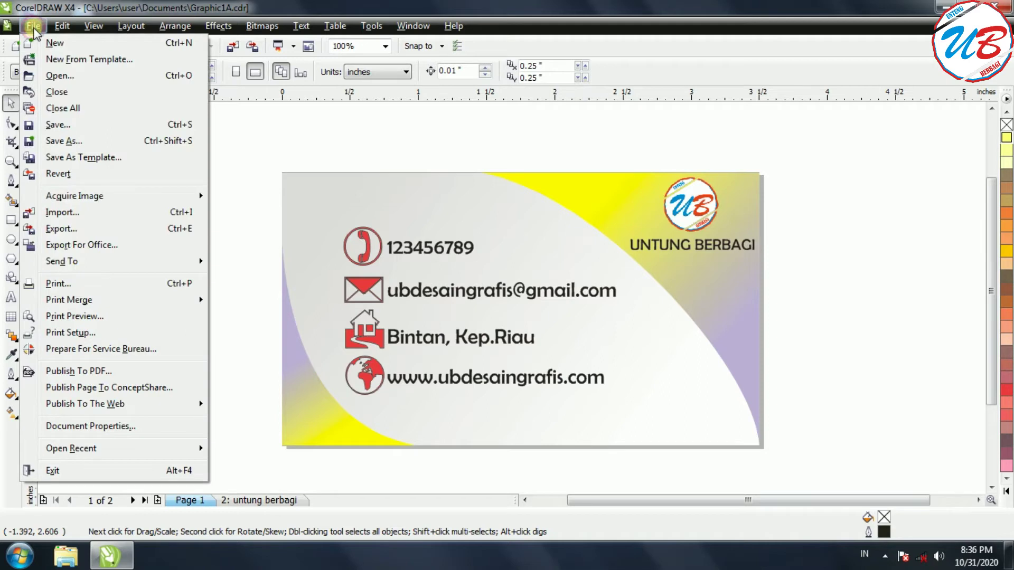
pyautogui.click(311, 132)
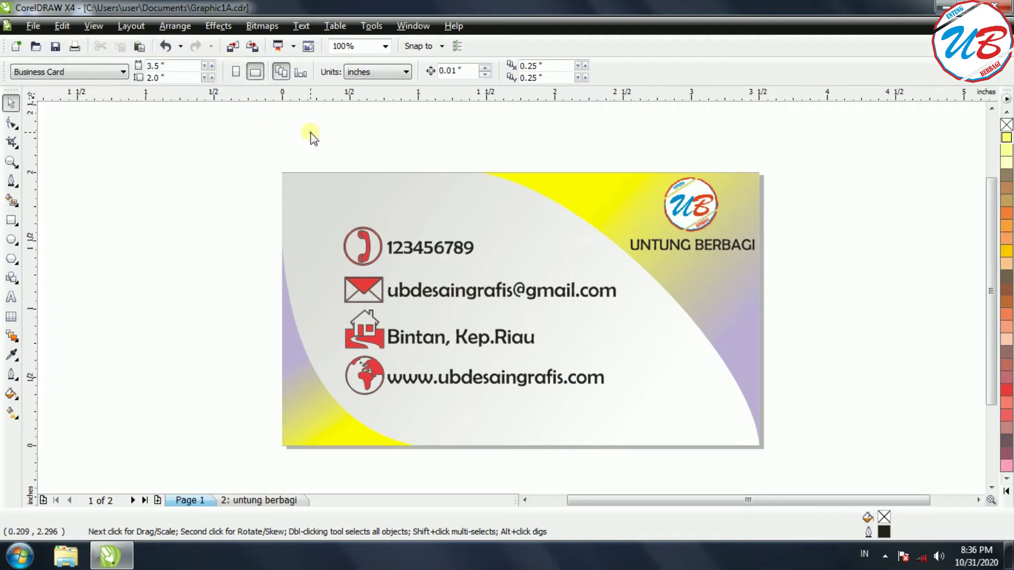
pyautogui.click(269, 502)
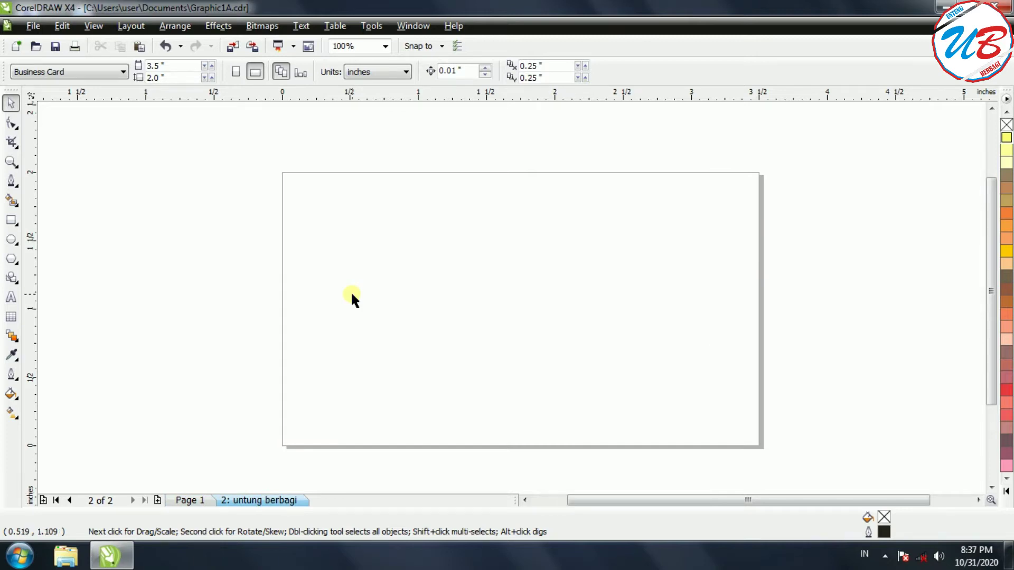
pyautogui.click(121, 72)
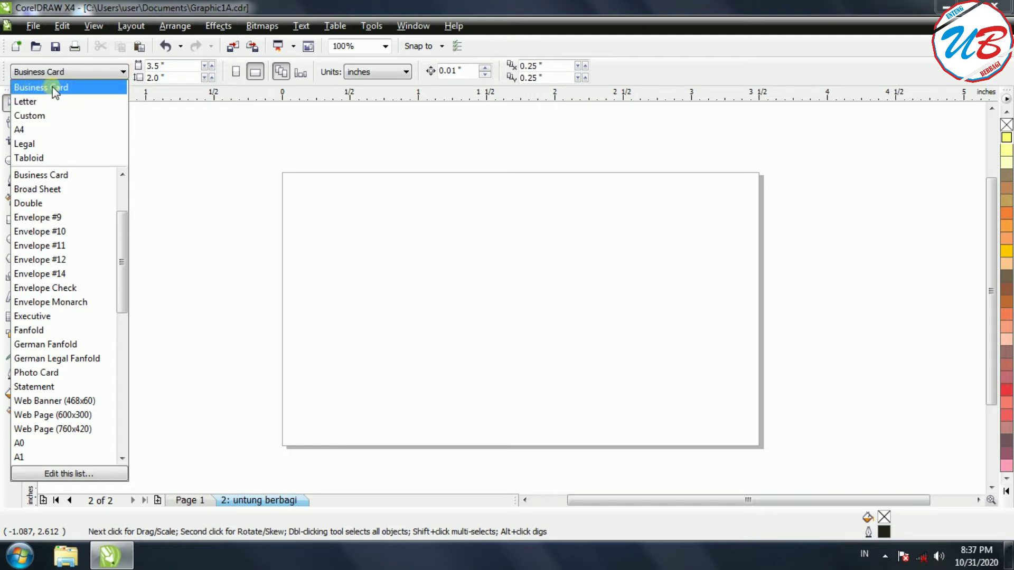
pyautogui.click(53, 88)
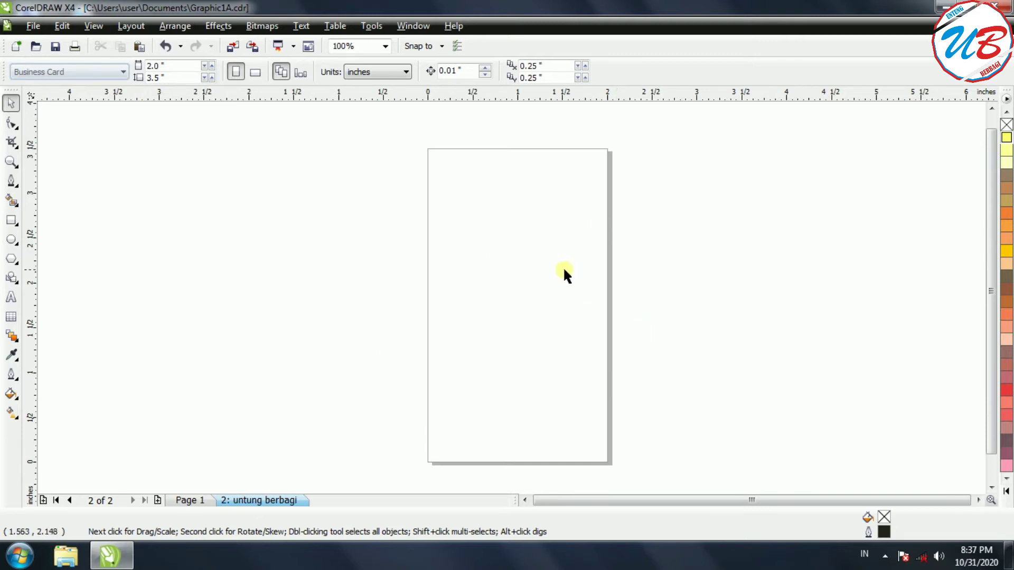
pyautogui.click(255, 76)
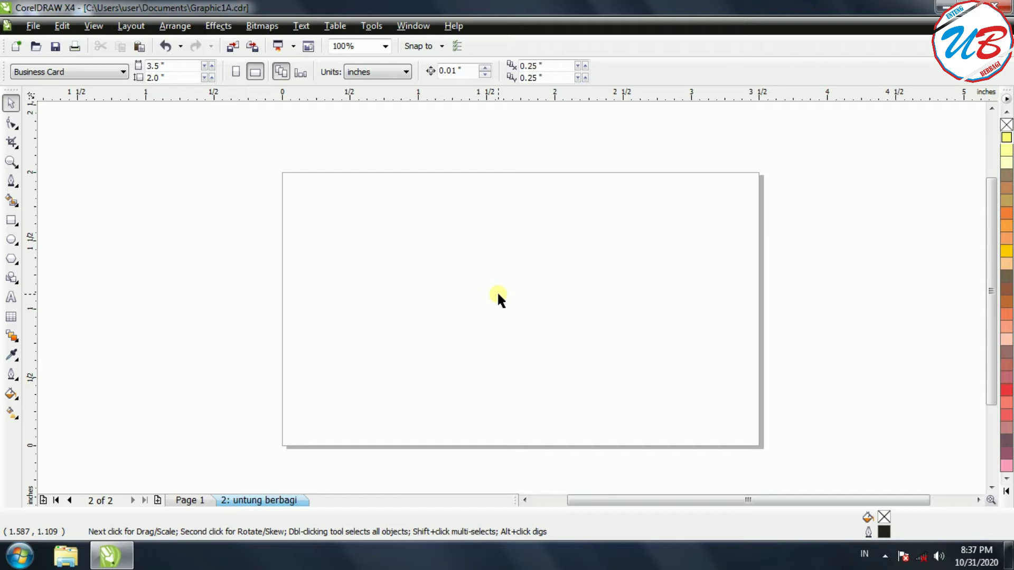
# Add a rectangle frame matching the 3.5 x 2.0 inch page outline exactly.
pyautogui.doubleClick(11, 221)
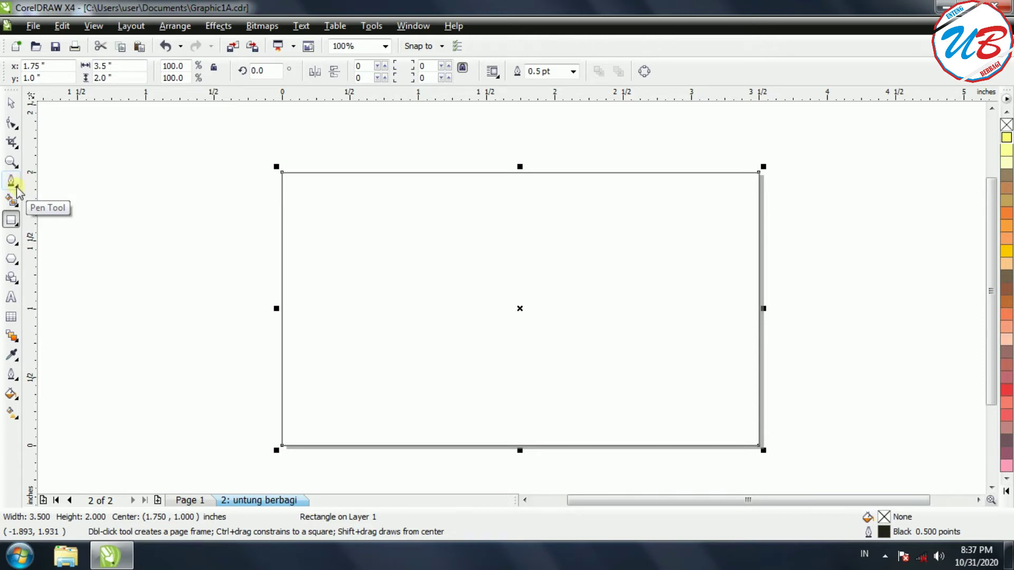
pyautogui.click(16, 186)
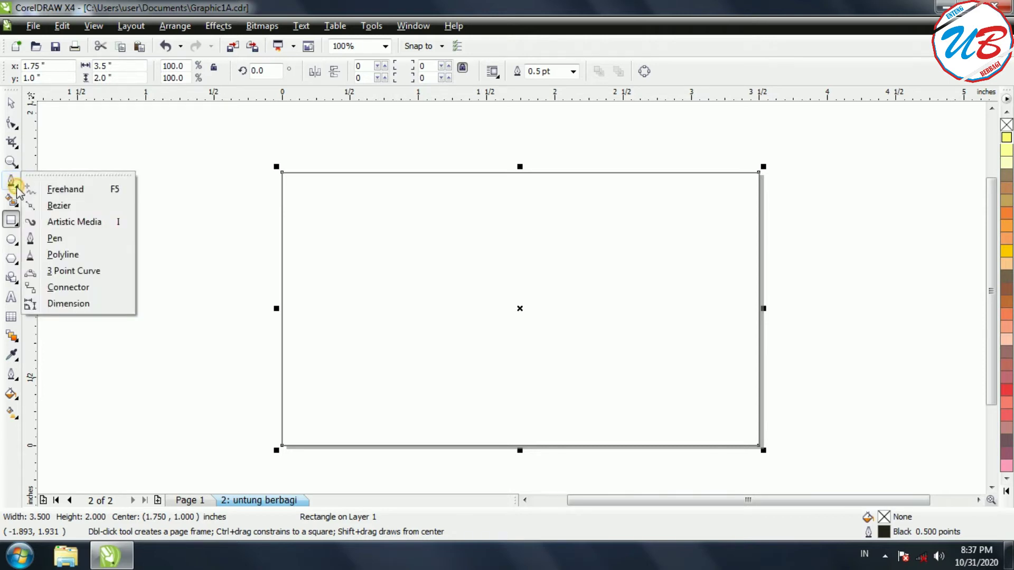
pyautogui.click(67, 239)
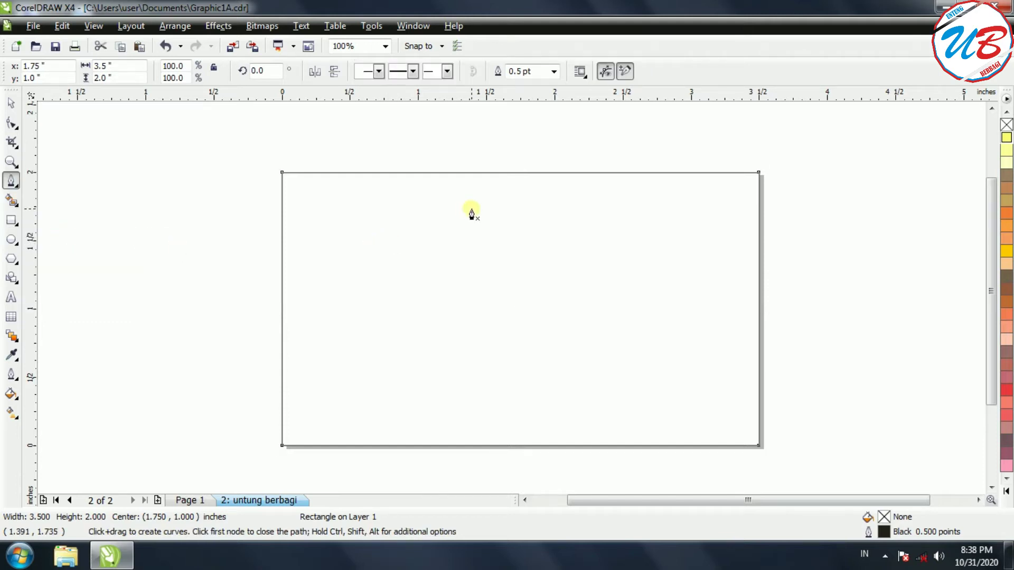
# Draw a closed three-point triangle overlapping the card's top-right corner.
pyautogui.click(486, 143)
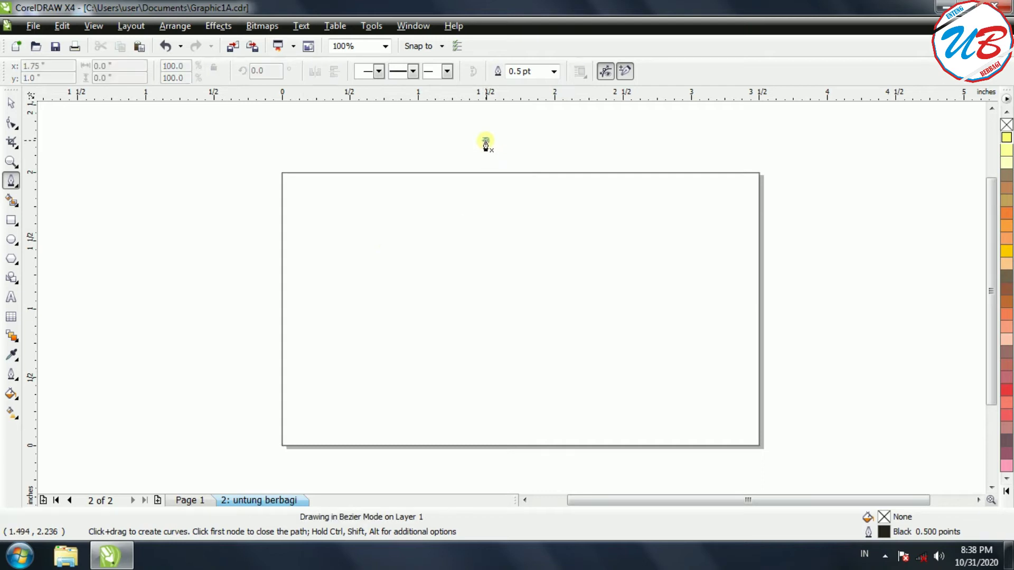
pyautogui.click(793, 338)
pyautogui.click(807, 150)
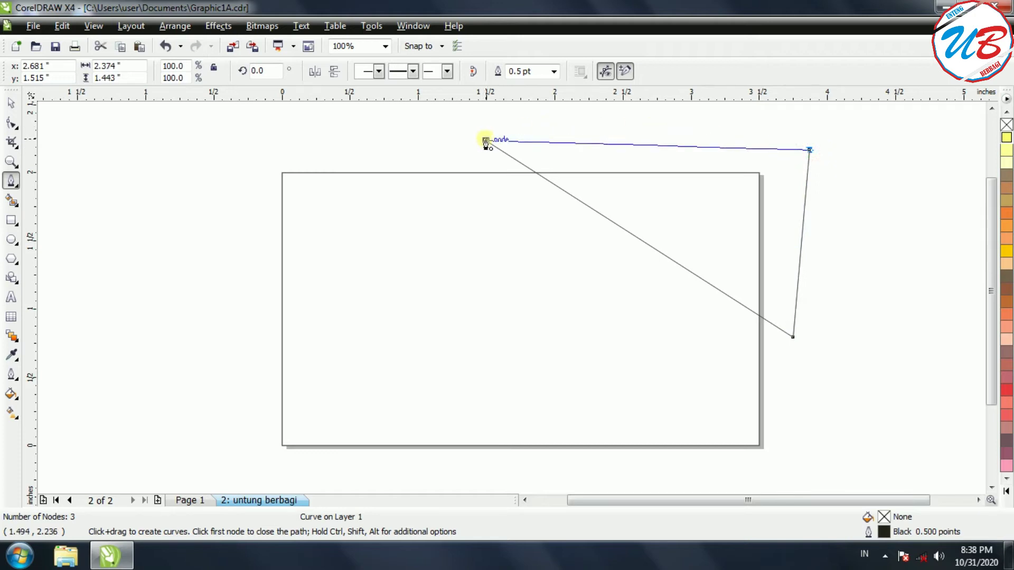
pyautogui.click(485, 141)
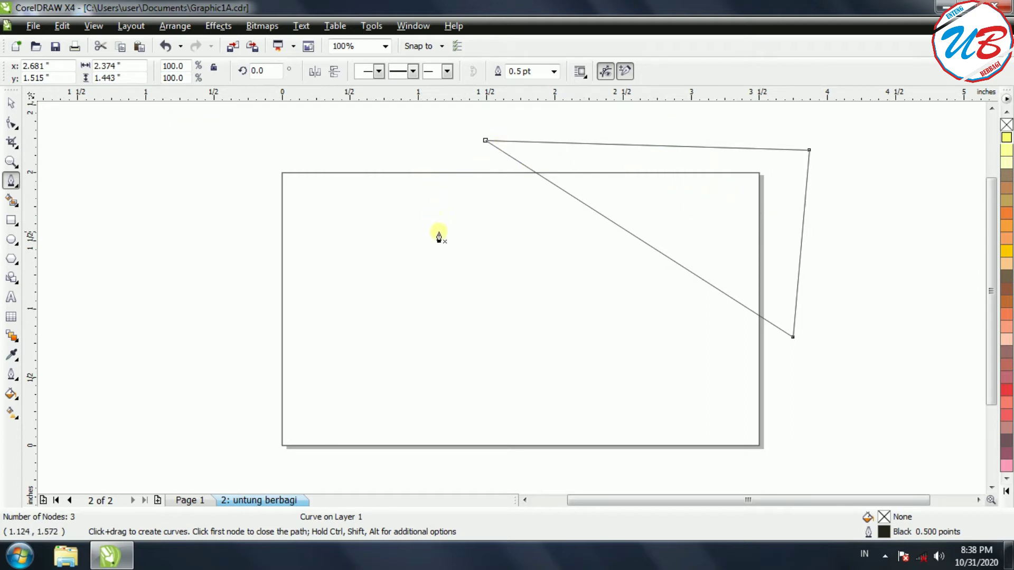
# Select both the page-sized rectangle and the new triangle.
pyautogui.click(11, 105)
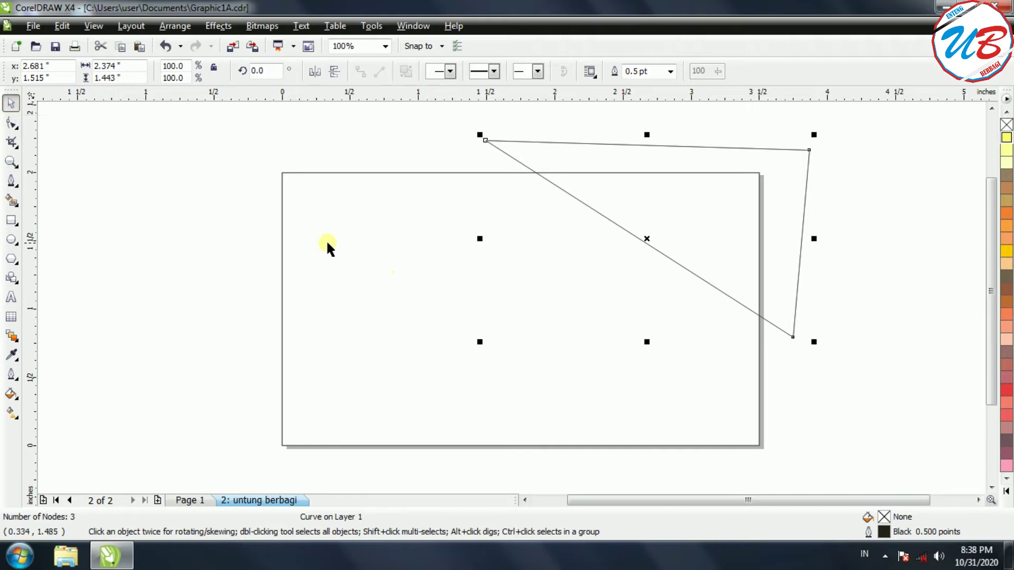
pyautogui.click(282, 250)
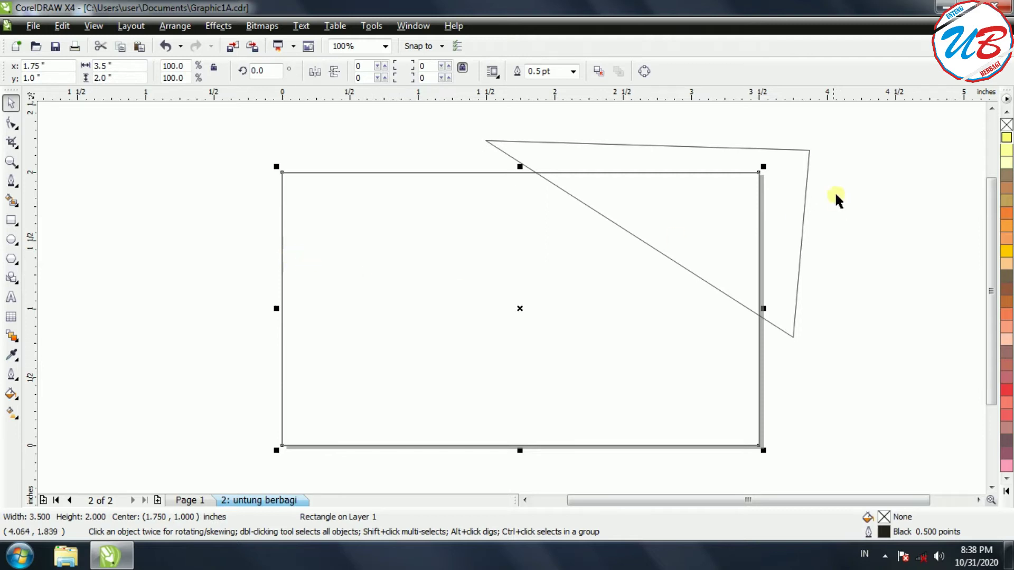
pyautogui.keyDown('shift'); pyautogui.click(808, 153); pyautogui.keyUp('shift')
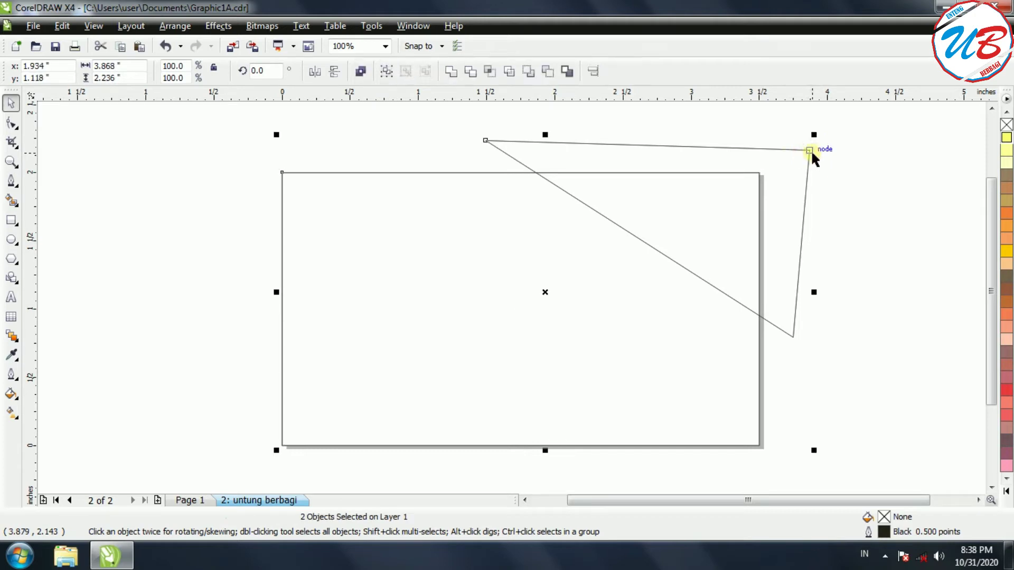
# Intersect the triangle with the card frame to create a top-right corner piece, then delete the triangle.
pyautogui.click(489, 73)
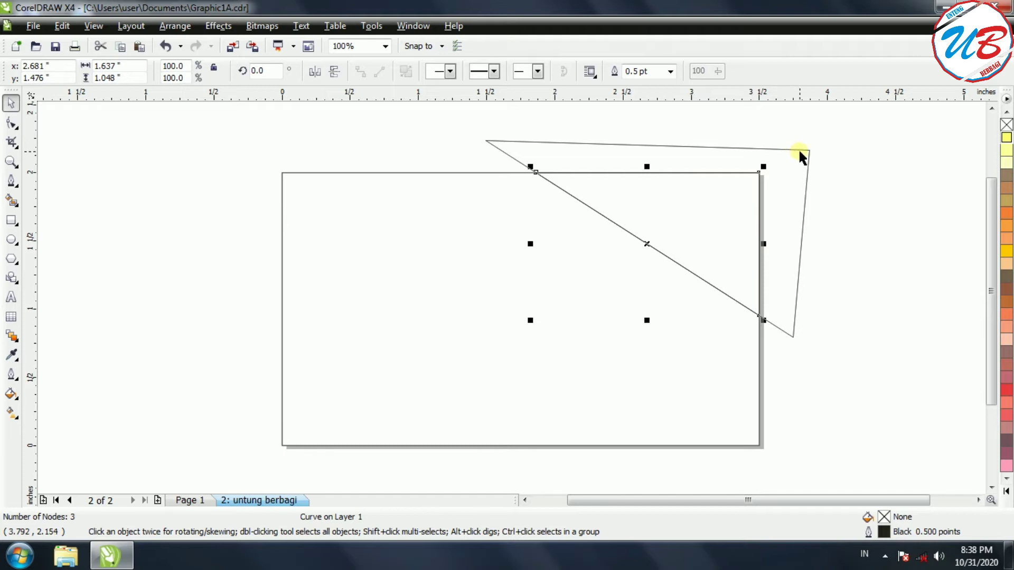
pyautogui.moveTo(800, 152); pyautogui.dragTo(947, 211)
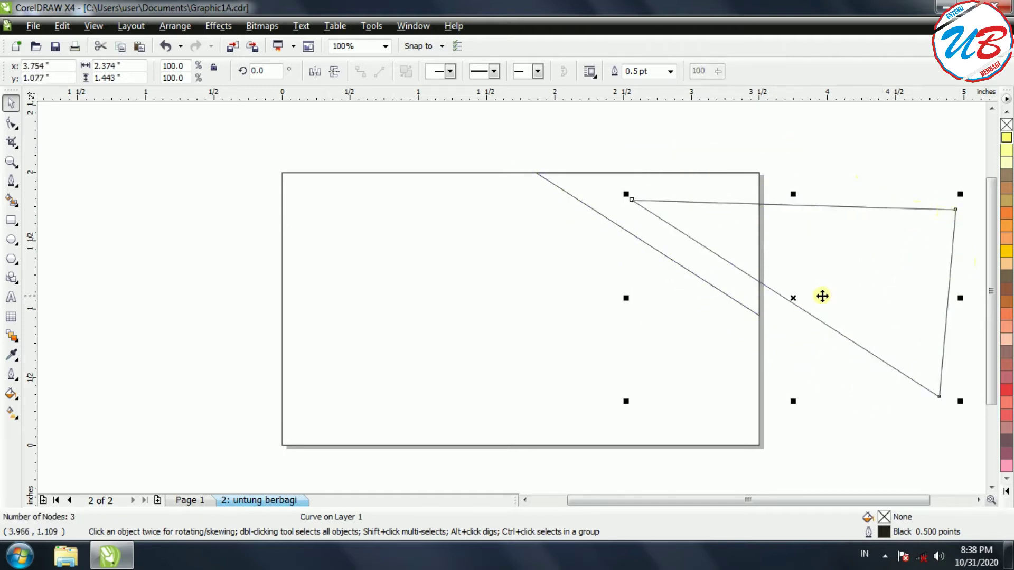
pyautogui.rightClick(792, 294)
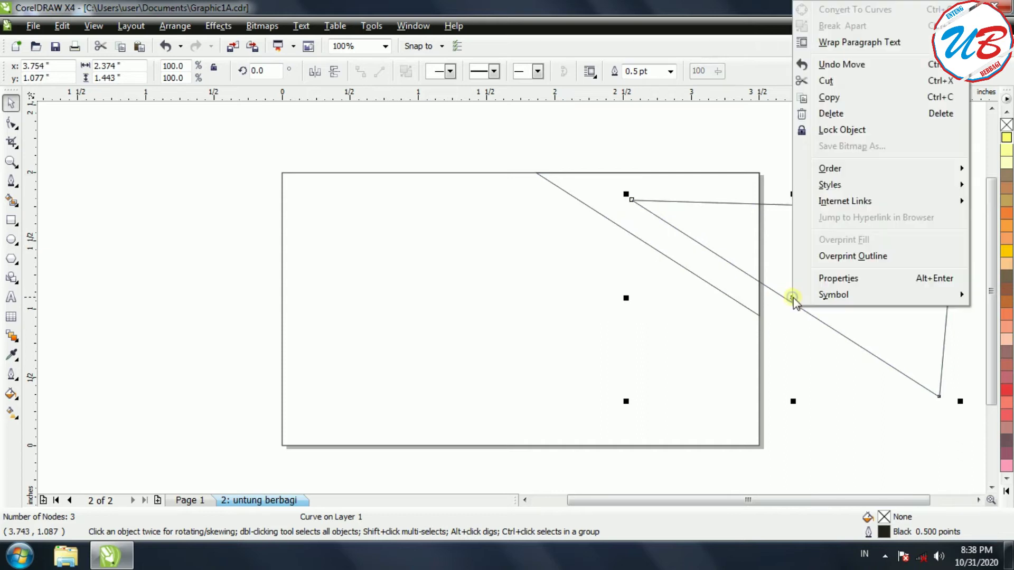
pyautogui.click(827, 117)
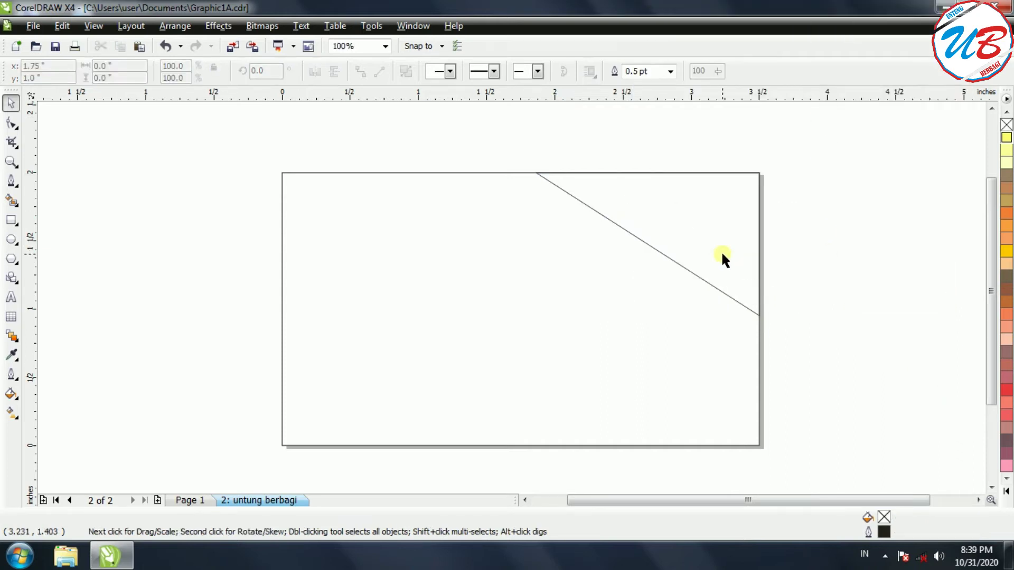
# Bend the corner piece's diagonal into an arc from the top edge to the bottom-right corner.
pyautogui.doubleClick(644, 239)
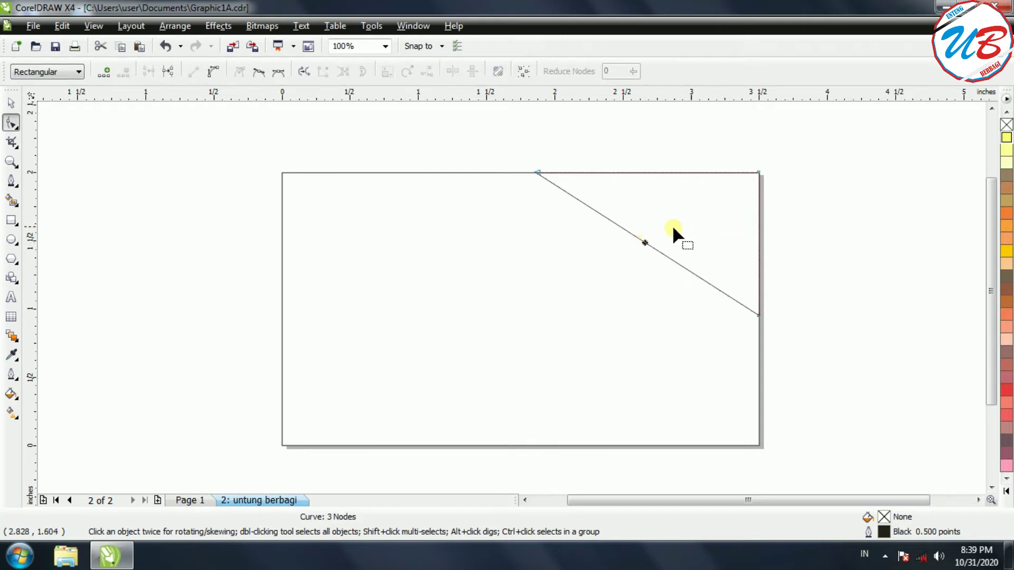
pyautogui.click(213, 72)
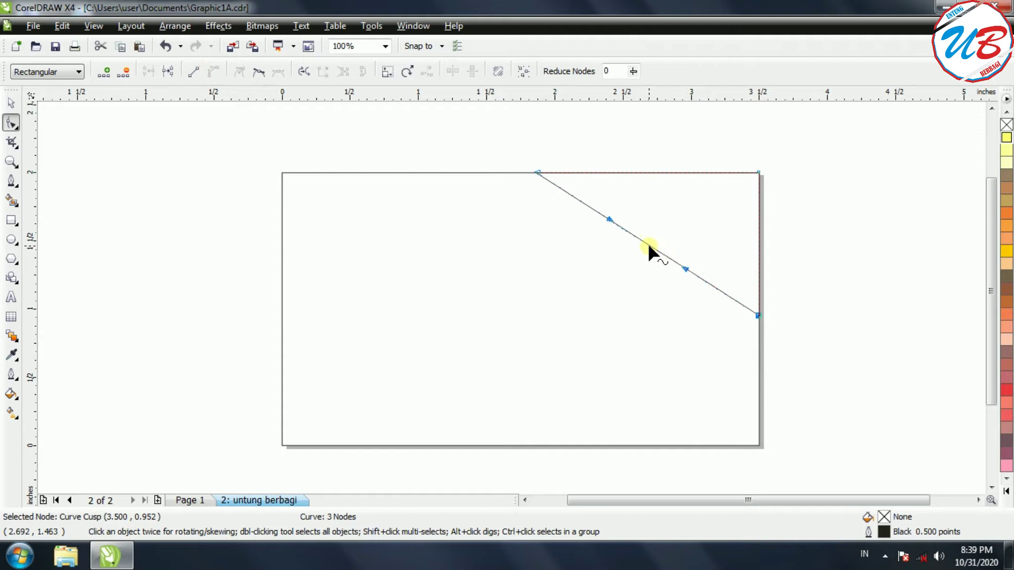
pyautogui.moveTo(647, 242); pyautogui.dragTo(706, 209)
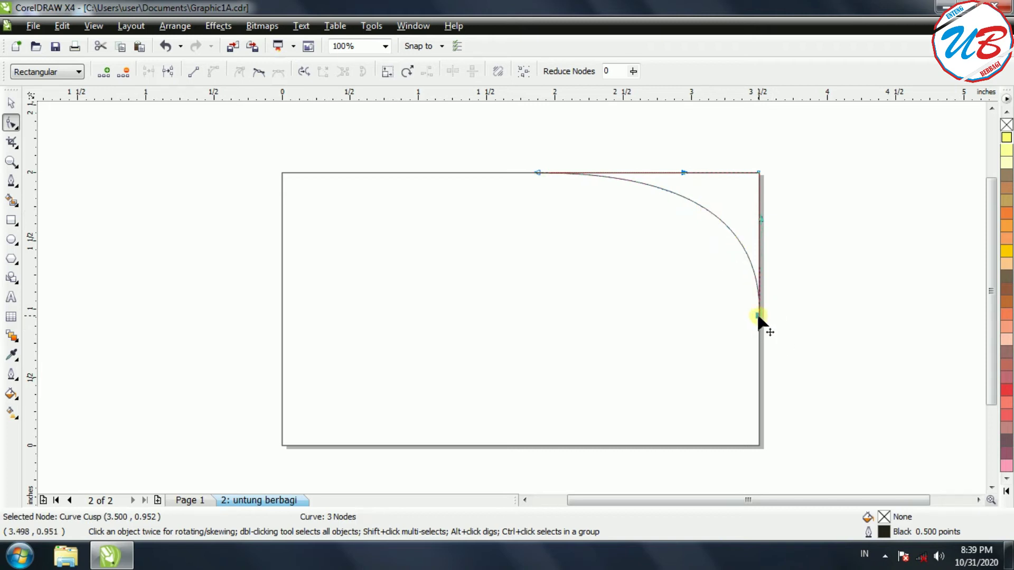
pyautogui.moveTo(759, 316); pyautogui.dragTo(758, 445)
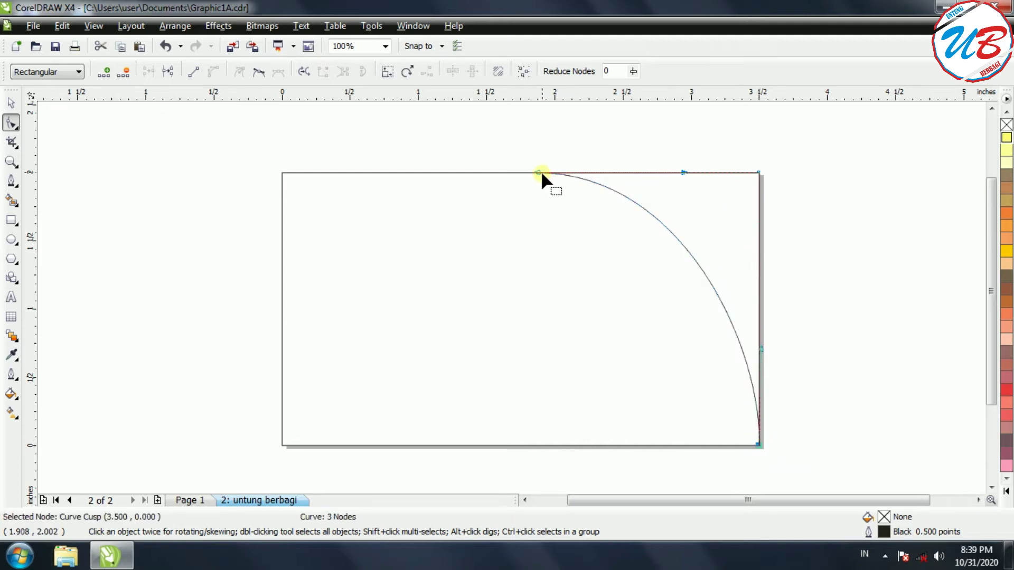
pyautogui.moveTo(539, 173); pyautogui.dragTo(487, 172)
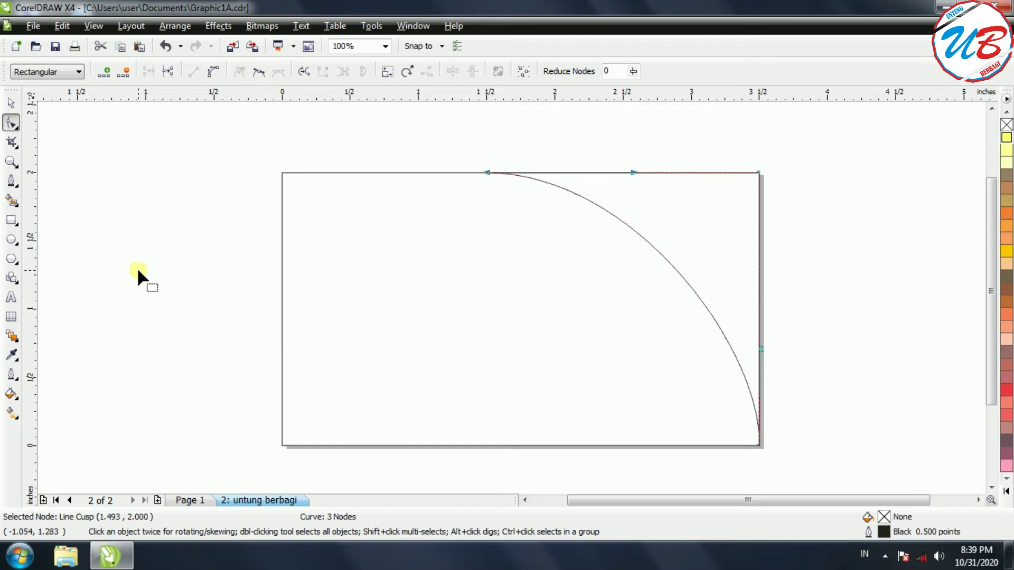
pyautogui.click(11, 183)
# Draw a closed triangle overlapping the card's bottom-left corner.
pyautogui.click(220, 302)
pyautogui.click(426, 473)
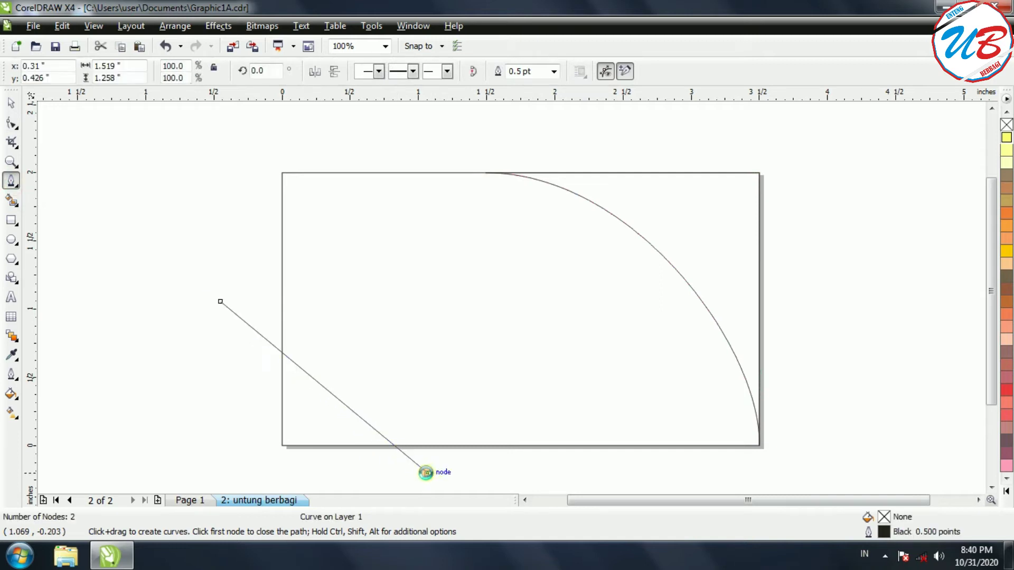
pyautogui.click(228, 468)
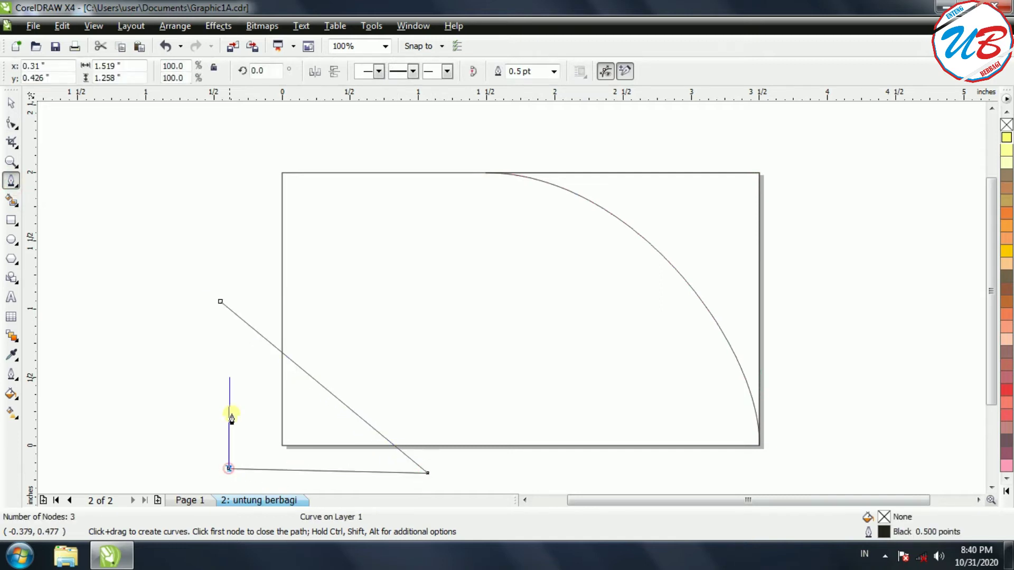
pyautogui.click(220, 303)
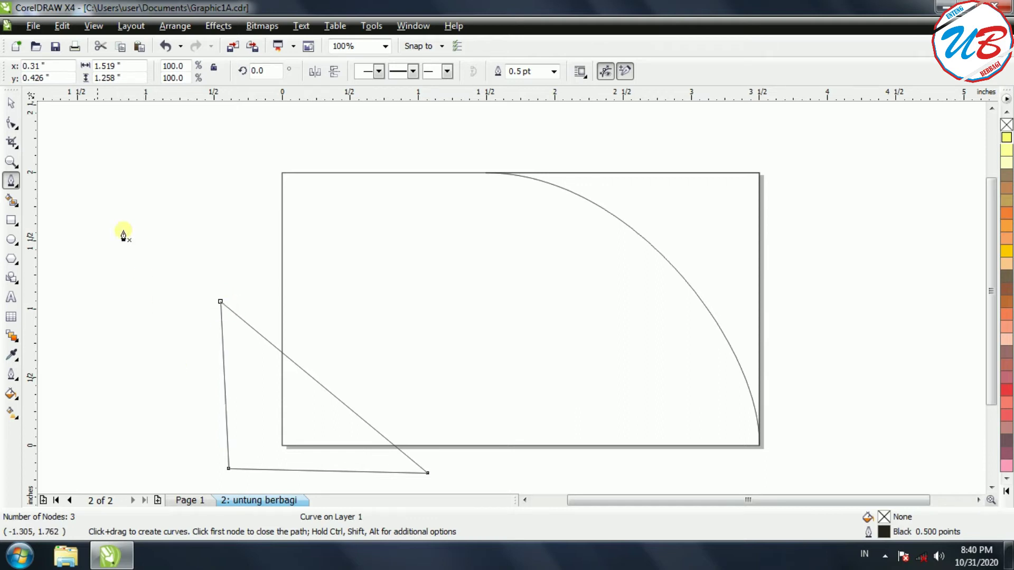
# Intersect the triangle with the card frame to cut a bottom-left corner piece, then delete the triangle.
pyautogui.click(12, 106)
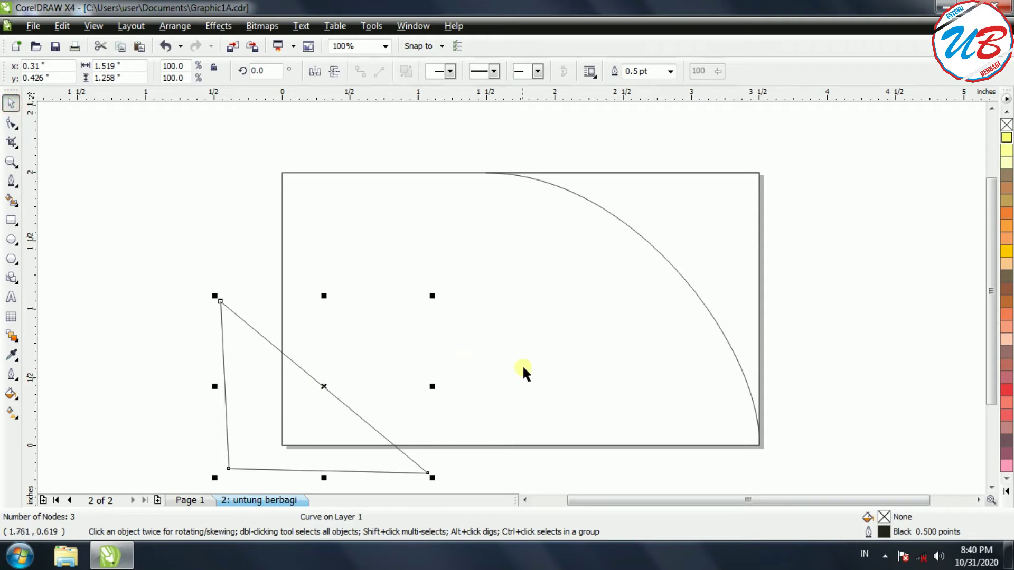
pyautogui.click(589, 445)
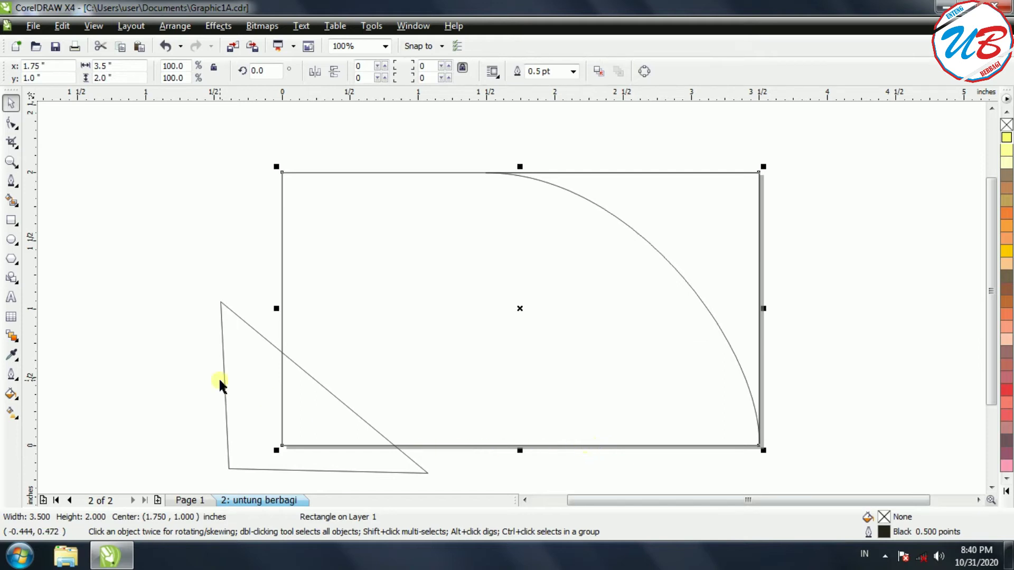
pyautogui.keyDown('shift'); pyautogui.click(223, 350); pyautogui.keyUp('shift')
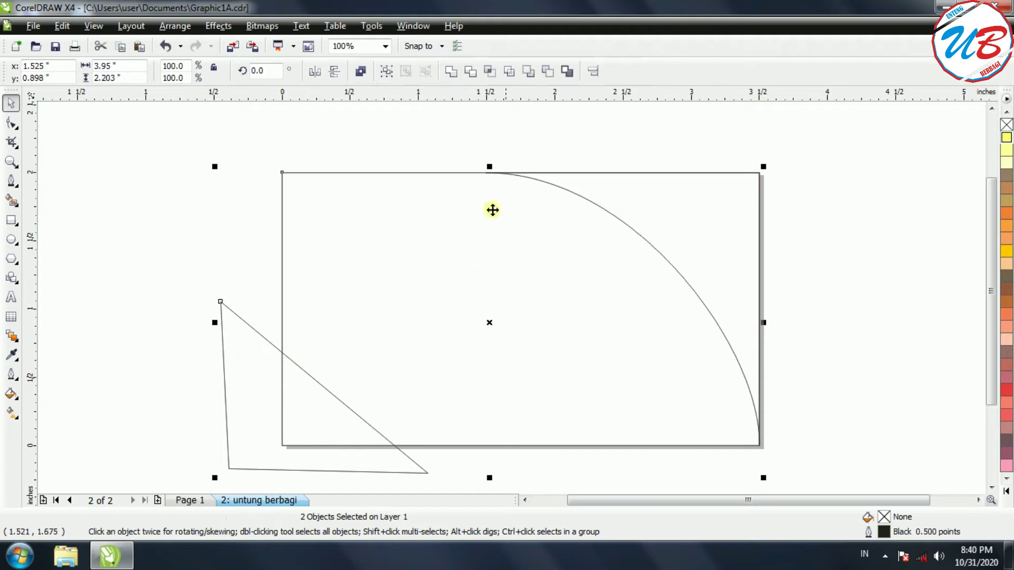
pyautogui.click(493, 72)
pyautogui.moveTo(228, 415); pyautogui.dragTo(128, 287)
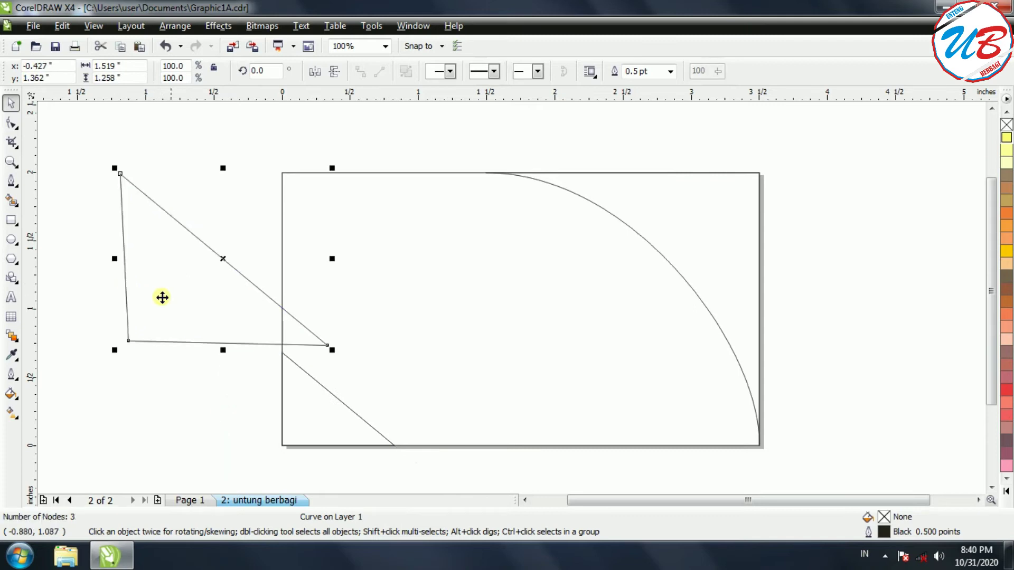
pyautogui.rightClick(224, 258)
pyautogui.click(283, 114)
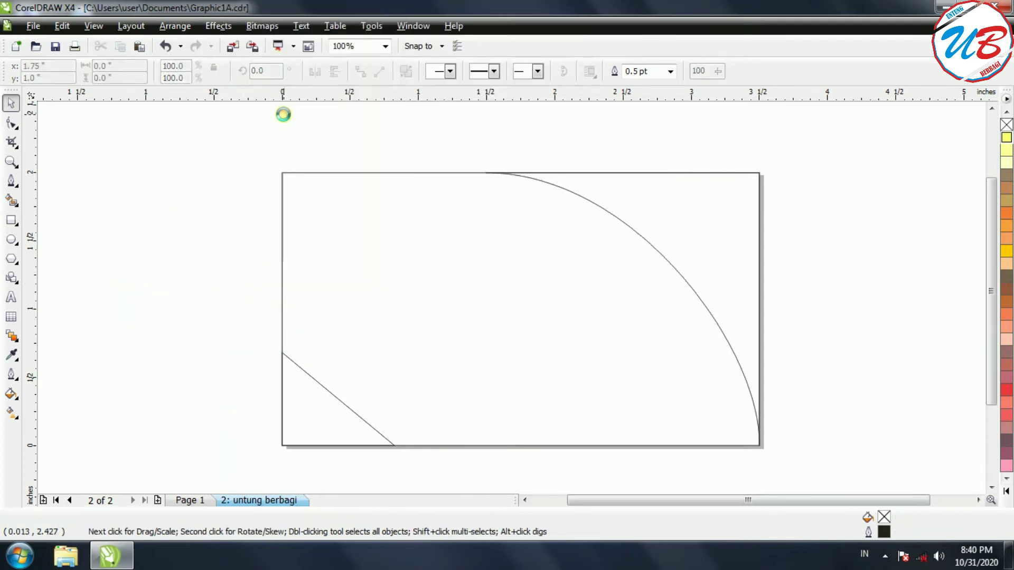
# Curve the bottom-left piece's diagonal into a smooth concave arc from the left edge to the bottom edge.
pyautogui.doubleClick(333, 395)
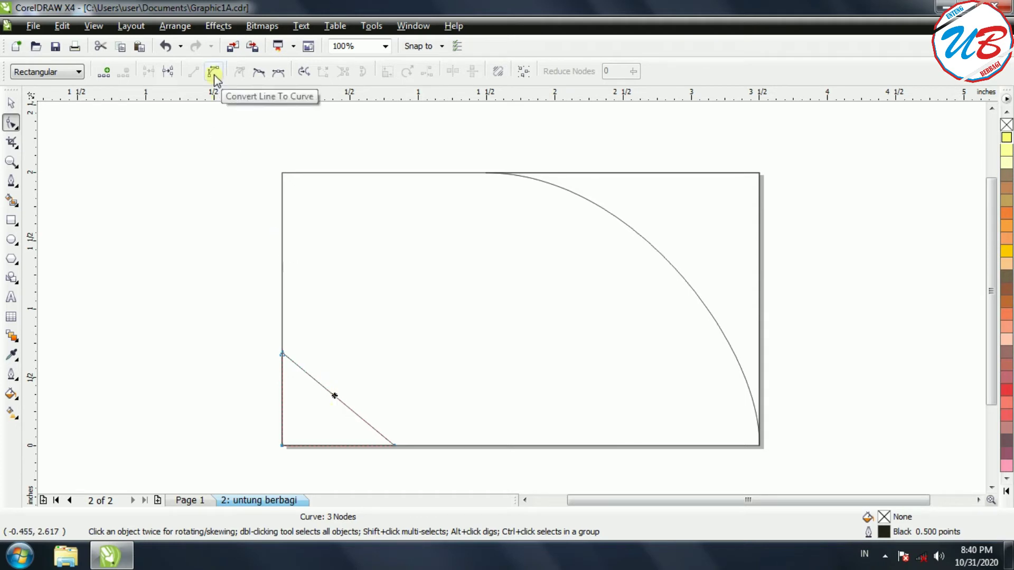
pyautogui.click(213, 74)
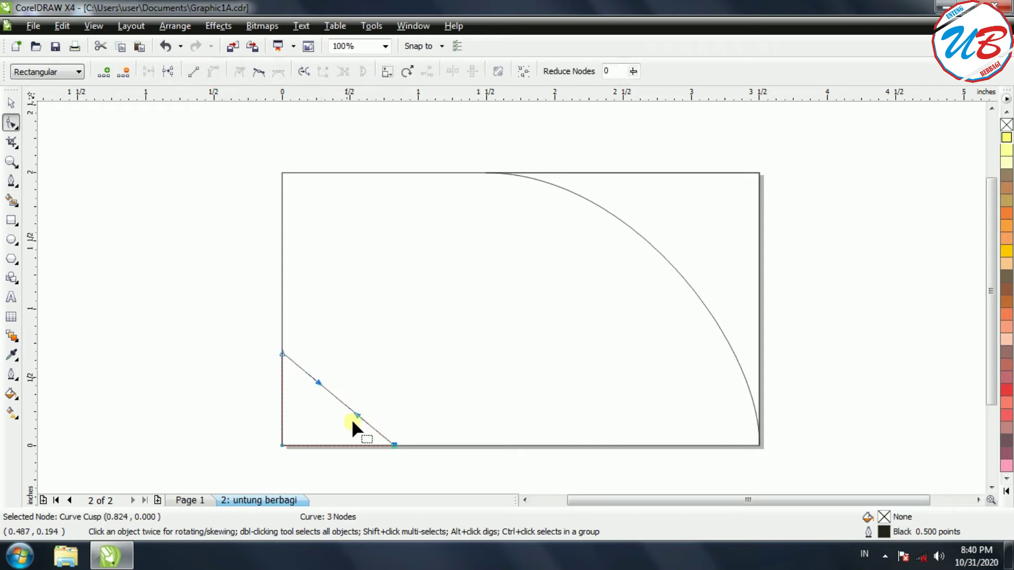
pyautogui.moveTo(335, 398); pyautogui.dragTo(317, 419)
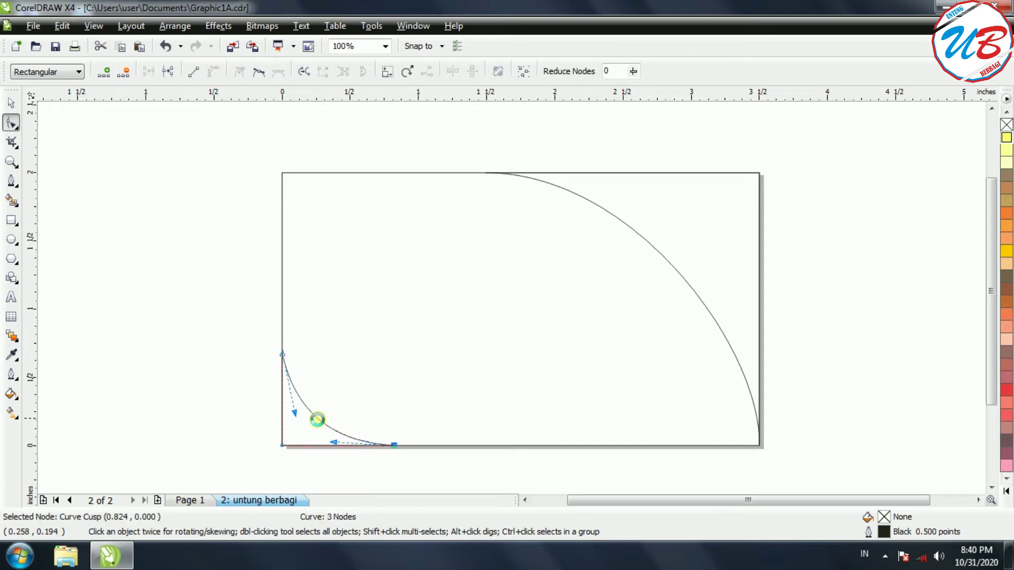
pyautogui.moveTo(282, 357); pyautogui.dragTo(280, 261)
pyautogui.moveTo(392, 442); pyautogui.dragTo(440, 444)
pyautogui.moveTo(344, 375); pyautogui.dragTo(333, 391)
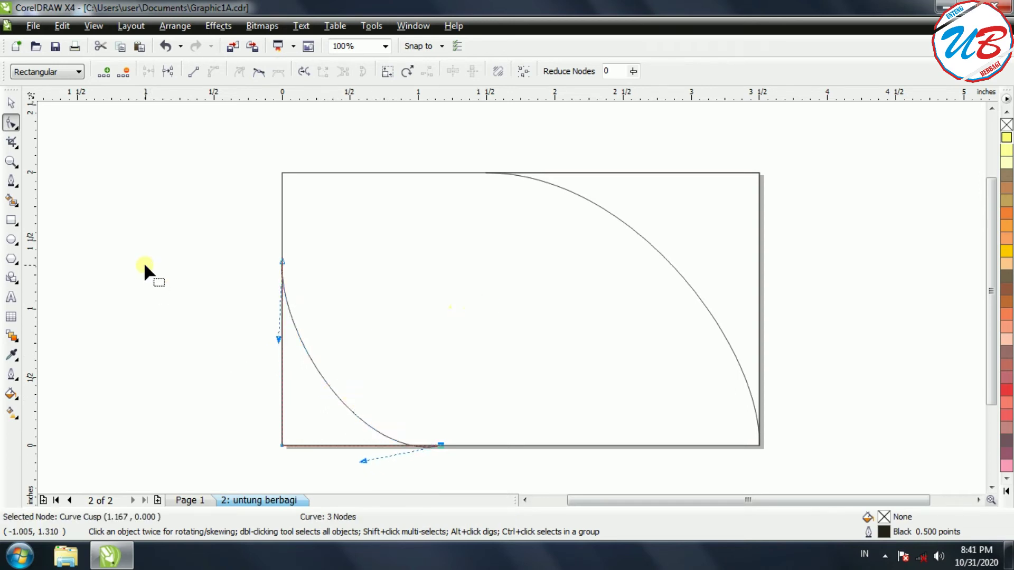
pyautogui.moveTo(362, 460); pyautogui.dragTo(363, 445)
pyautogui.moveTo(279, 338); pyautogui.dragTo(289, 337)
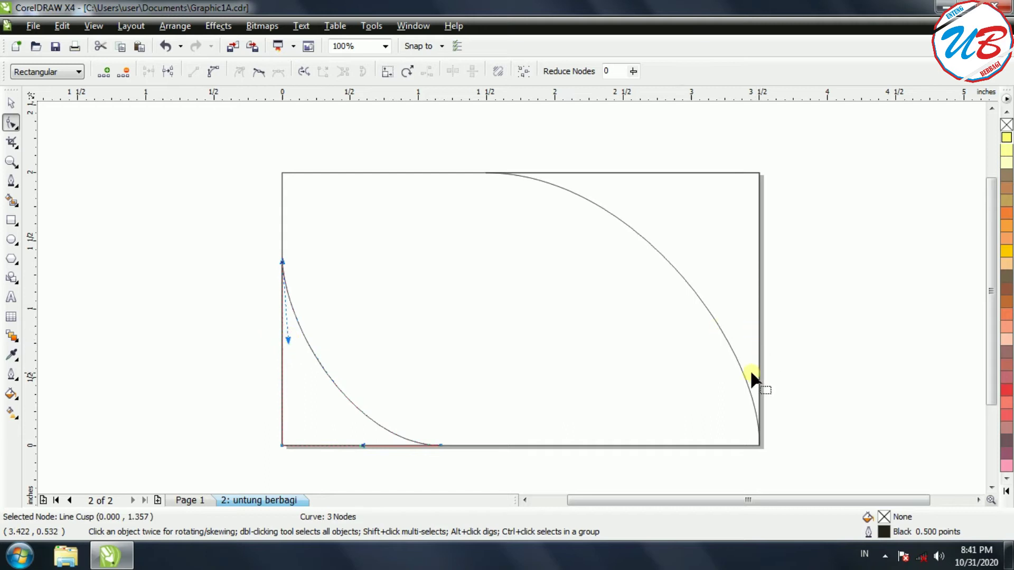
pyautogui.click(186, 271)
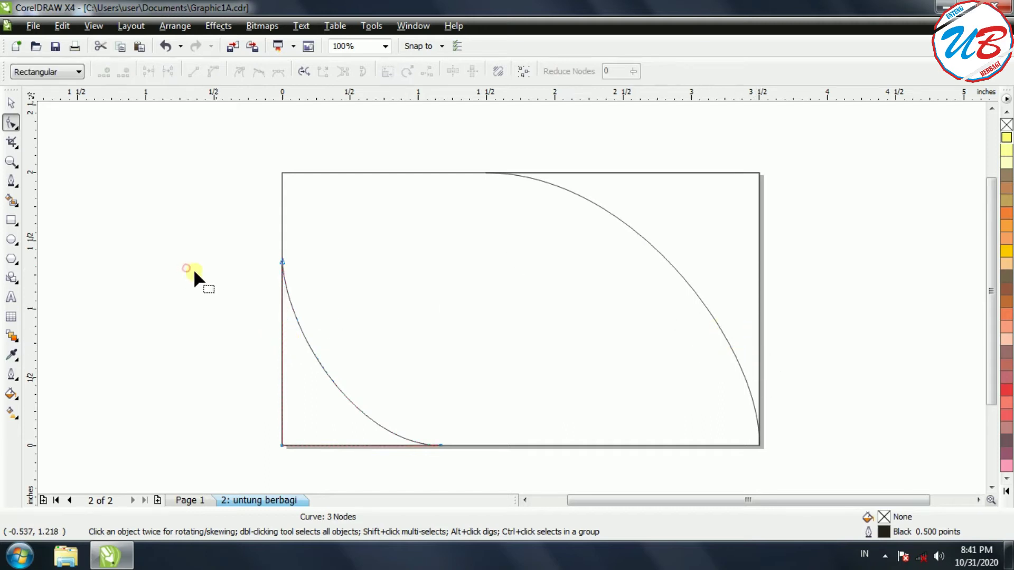
pyautogui.click(190, 501)
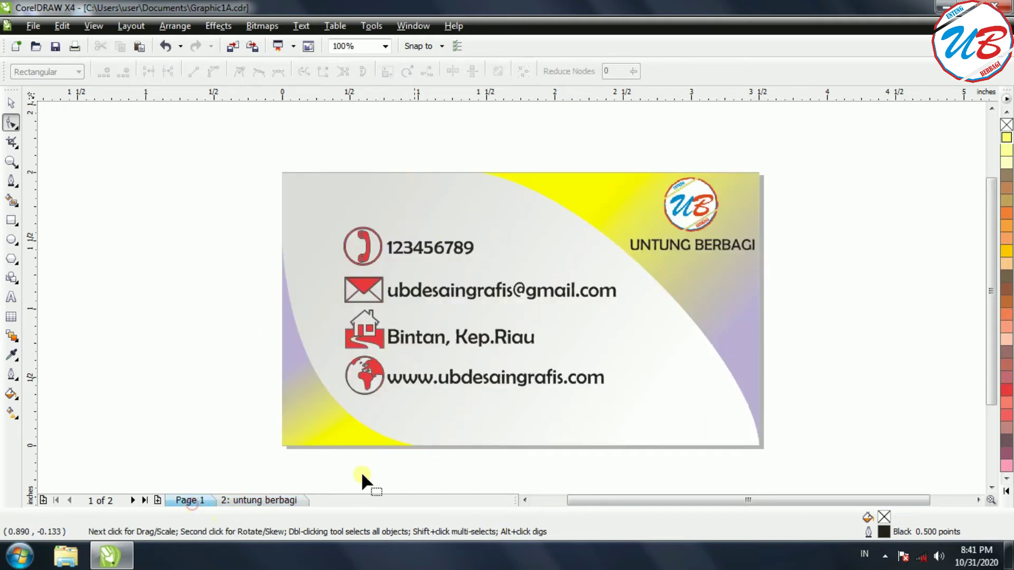
pyautogui.click(257, 500)
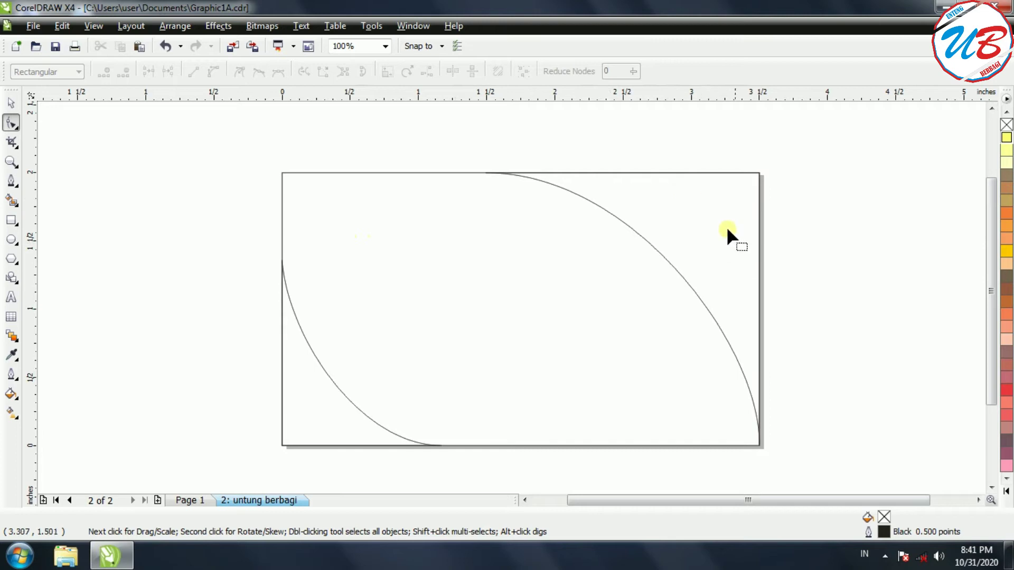
pyautogui.click(186, 500)
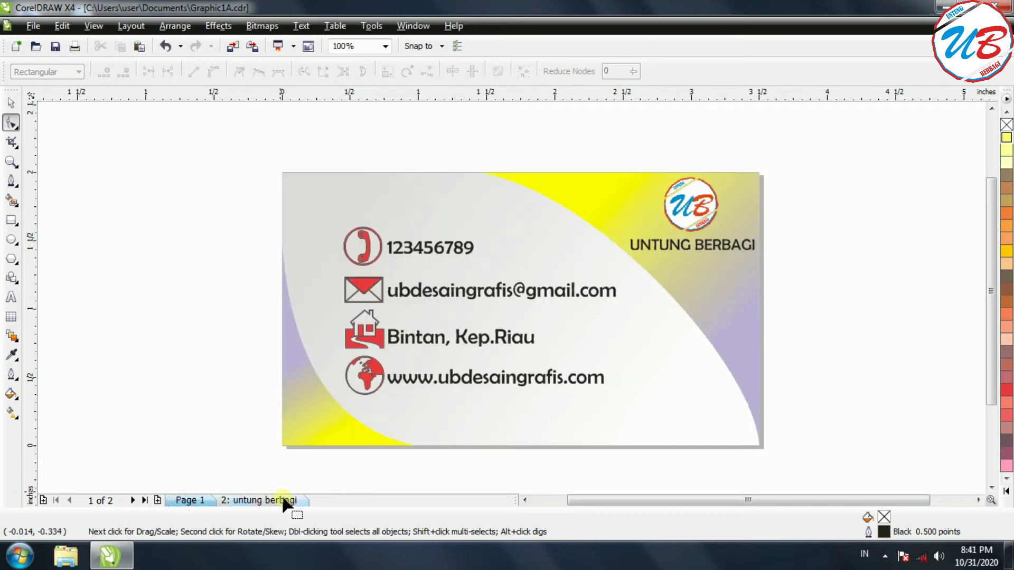
pyautogui.click(284, 500)
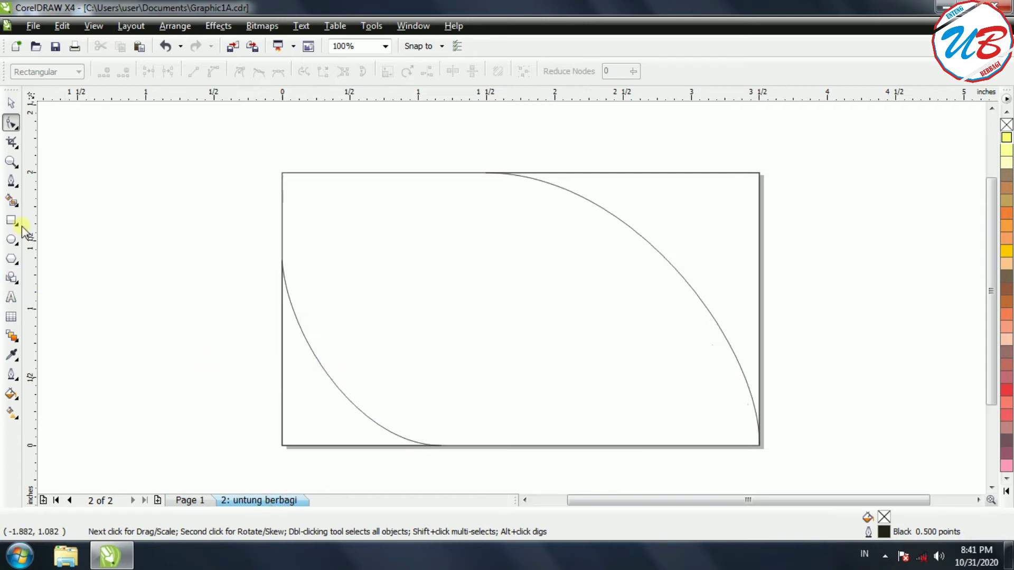
pyautogui.click(11, 201)
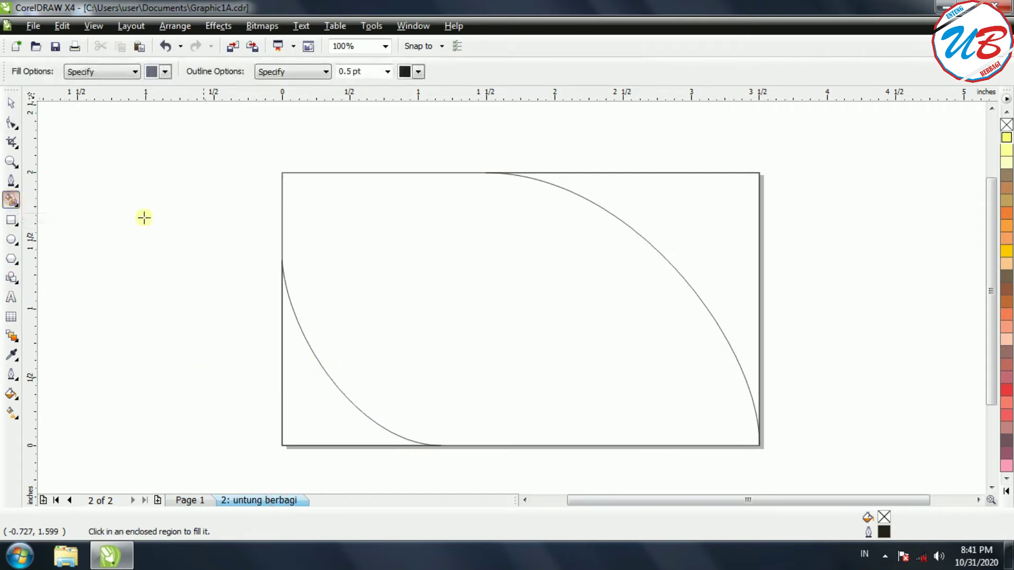
# Smart-fill the top-right and bottom-left corner regions with Light Yellow.
pyautogui.click(687, 212)
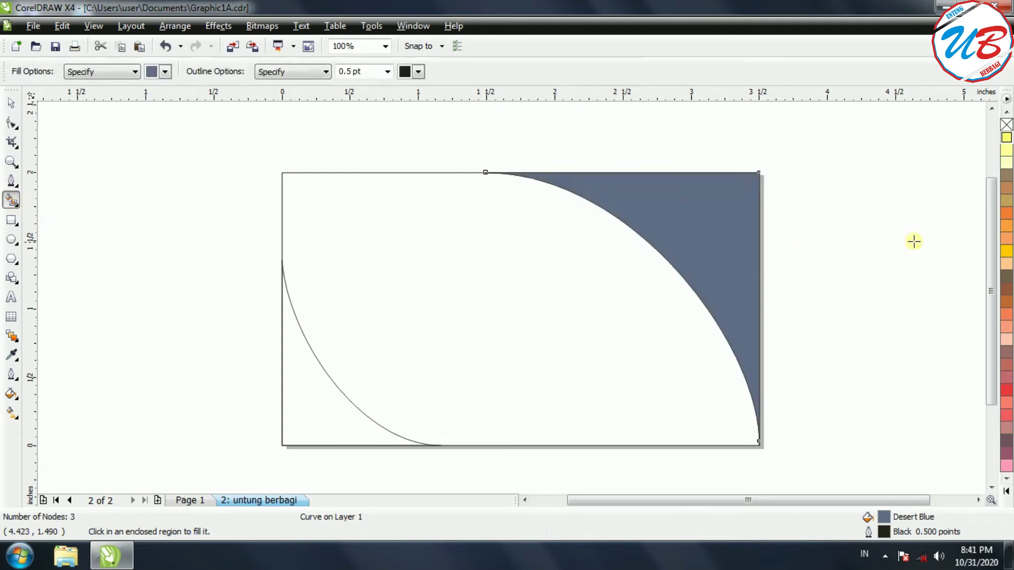
pyautogui.click(1006, 141)
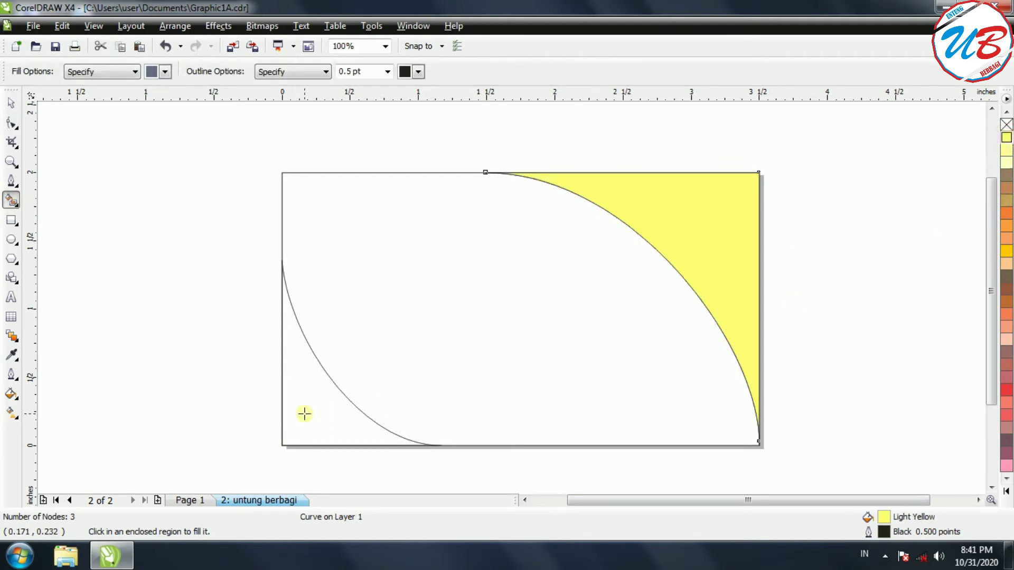
pyautogui.click(355, 414)
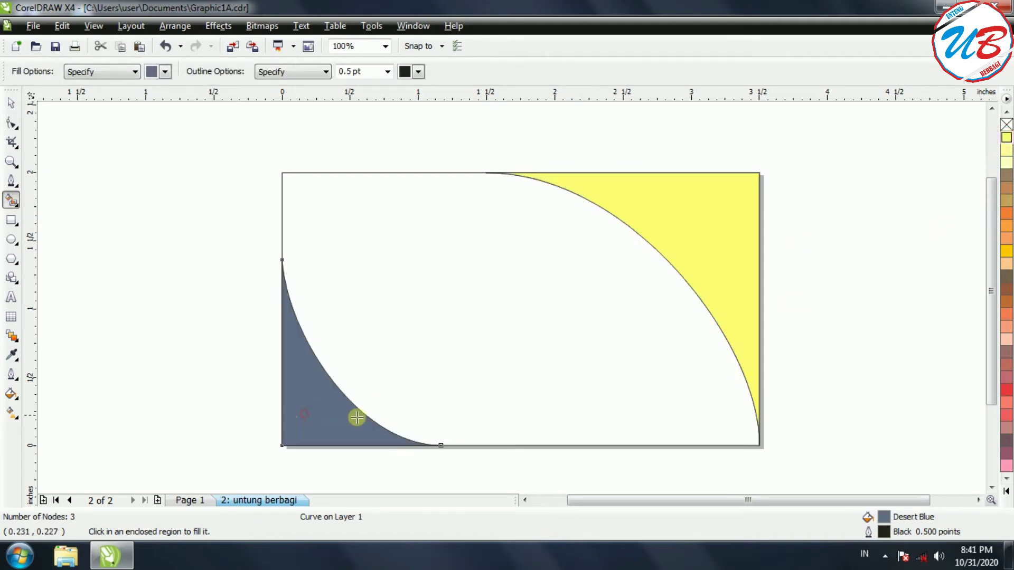
pyautogui.click(1006, 140)
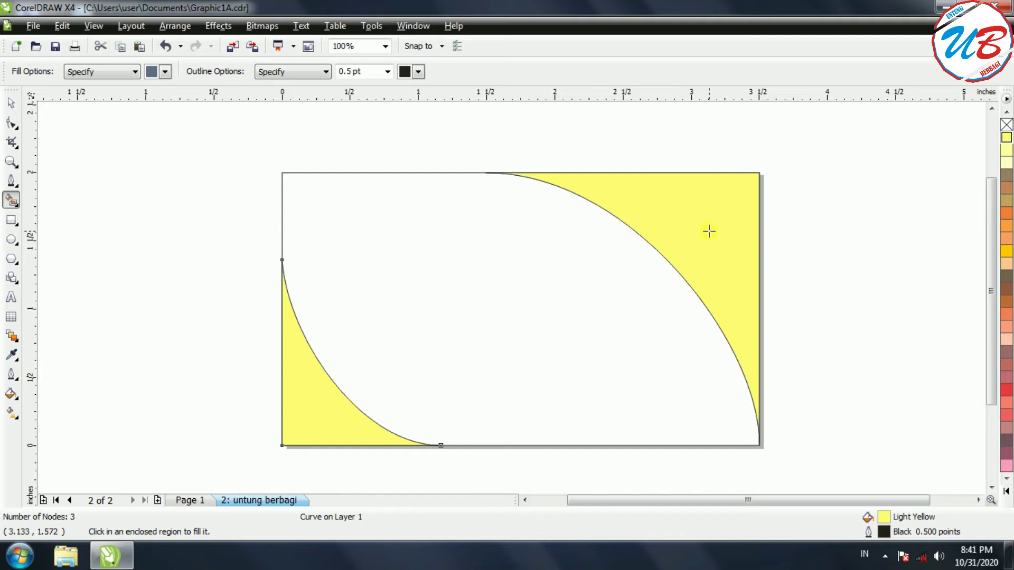
pyautogui.click(199, 499)
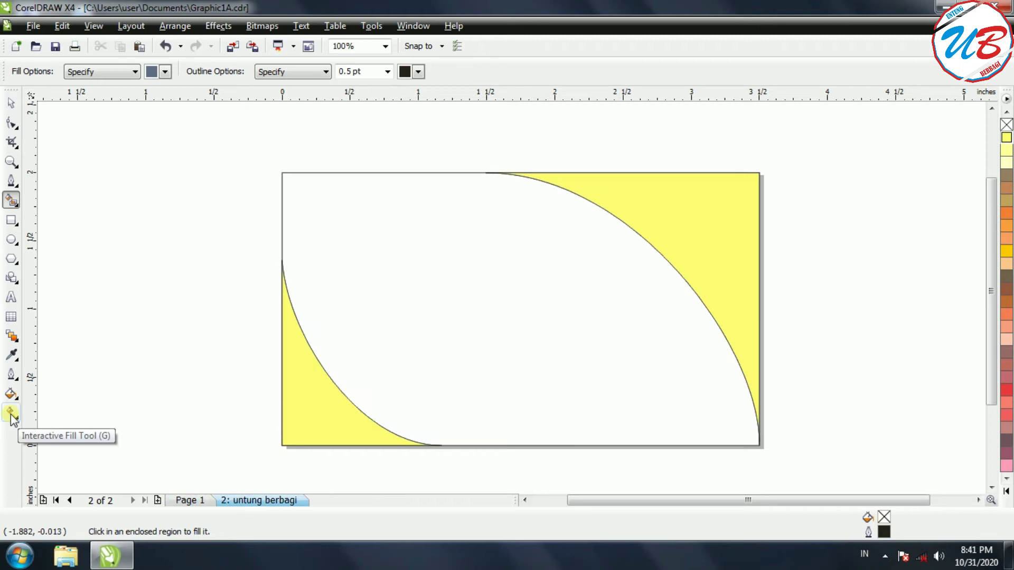
# Give the top-right corner a linear fountain fill from yellow to lavender.
pyautogui.click(10, 414)
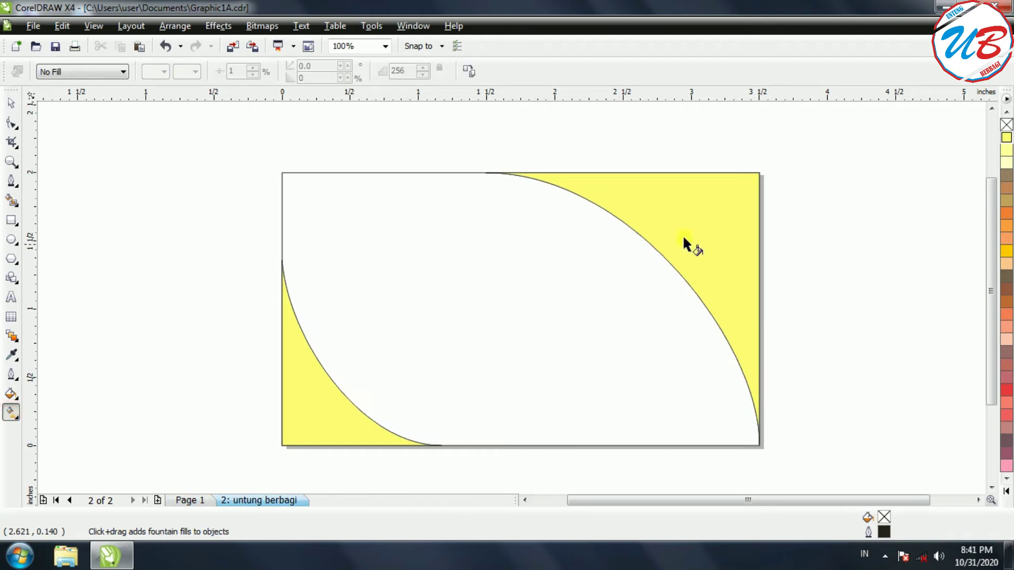
pyautogui.click(644, 196)
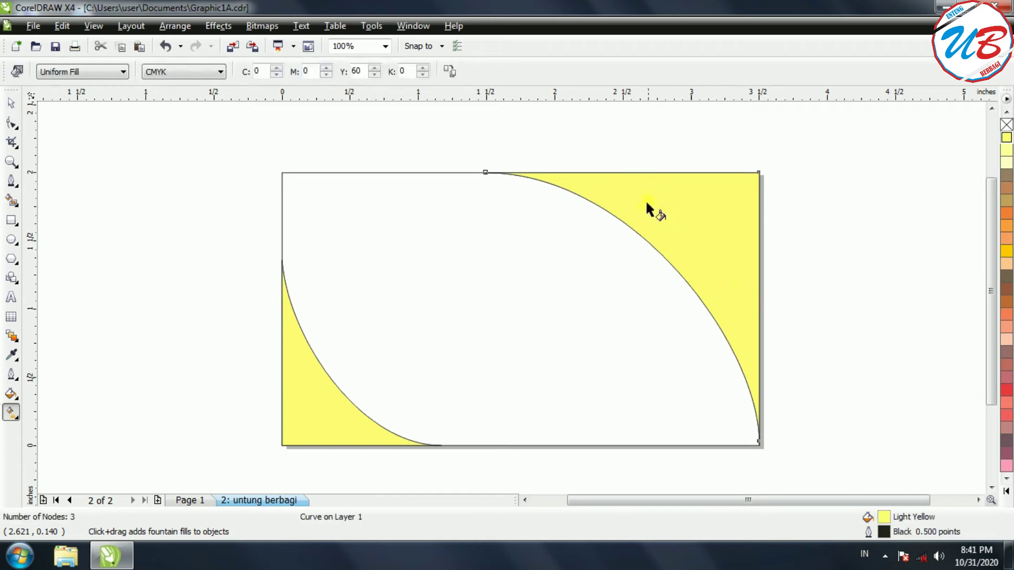
pyautogui.moveTo(635, 185); pyautogui.dragTo(745, 319)
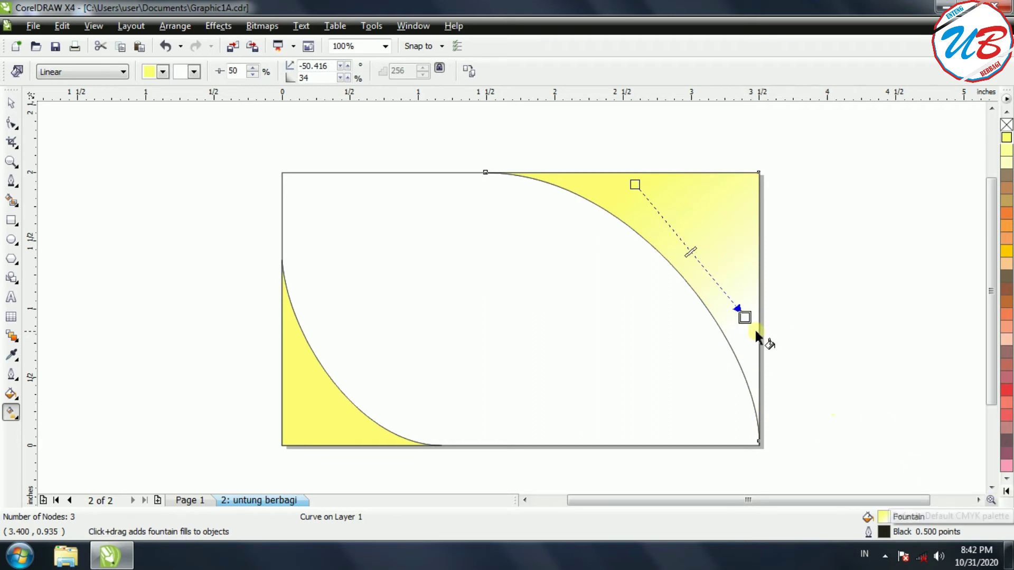
pyautogui.click(1006, 491)
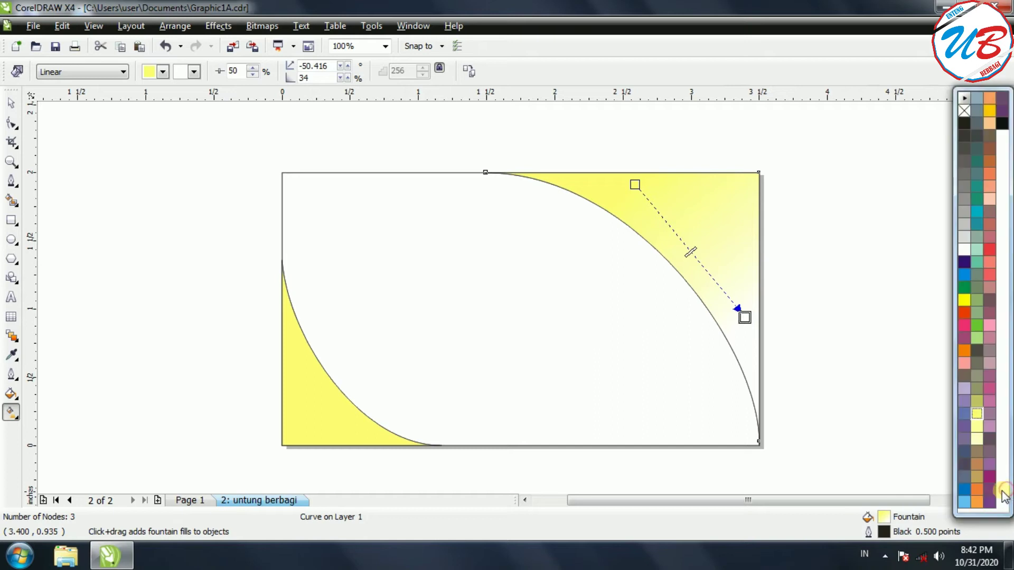
pyautogui.click(965, 389)
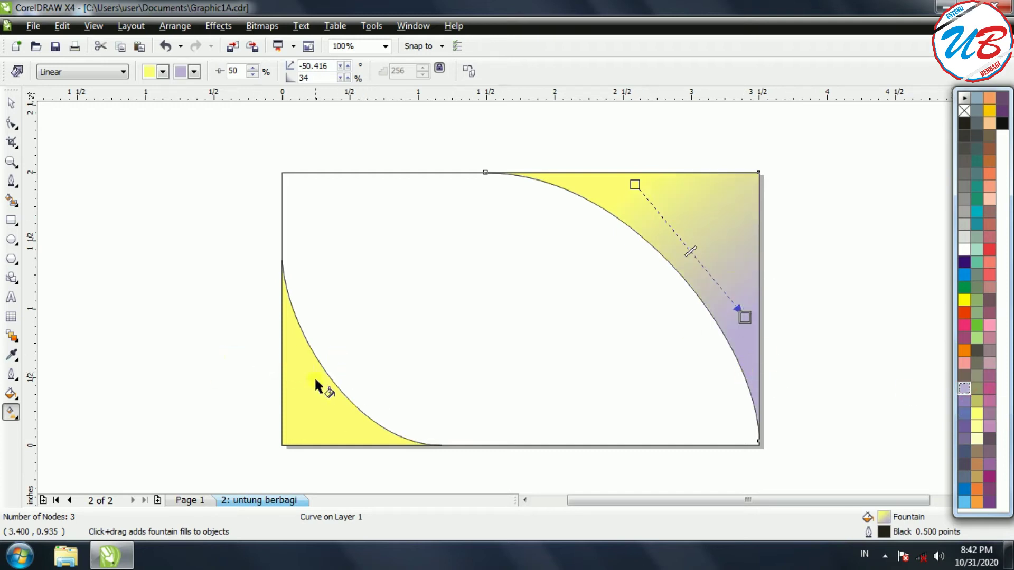
# Give the bottom-left corner a linear fountain fill from lavender to yellow.
pyautogui.click(291, 357)
pyautogui.moveTo(292, 354); pyautogui.dragTo(360, 445)
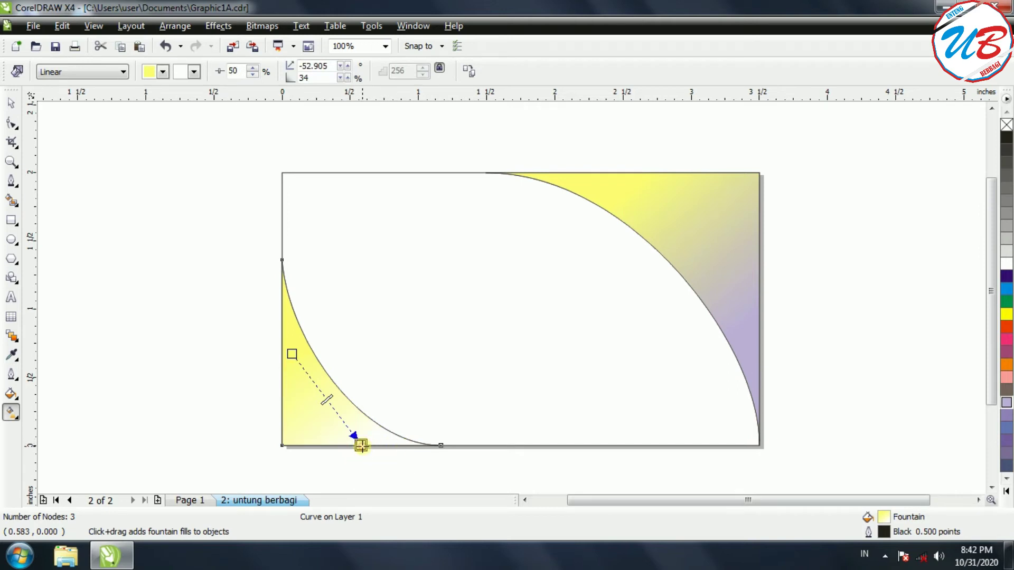
pyautogui.click(1006, 314)
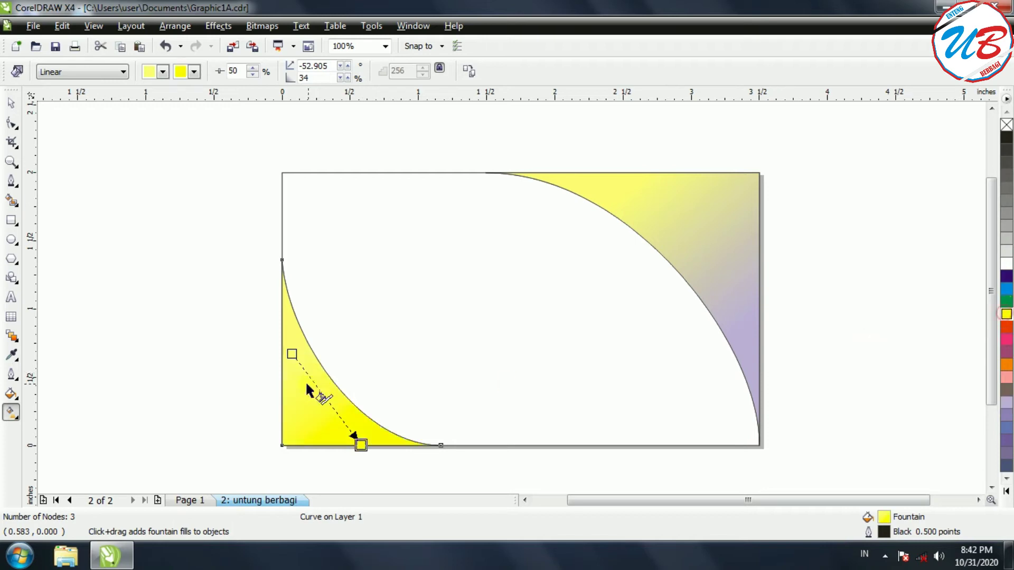
pyautogui.click(291, 354)
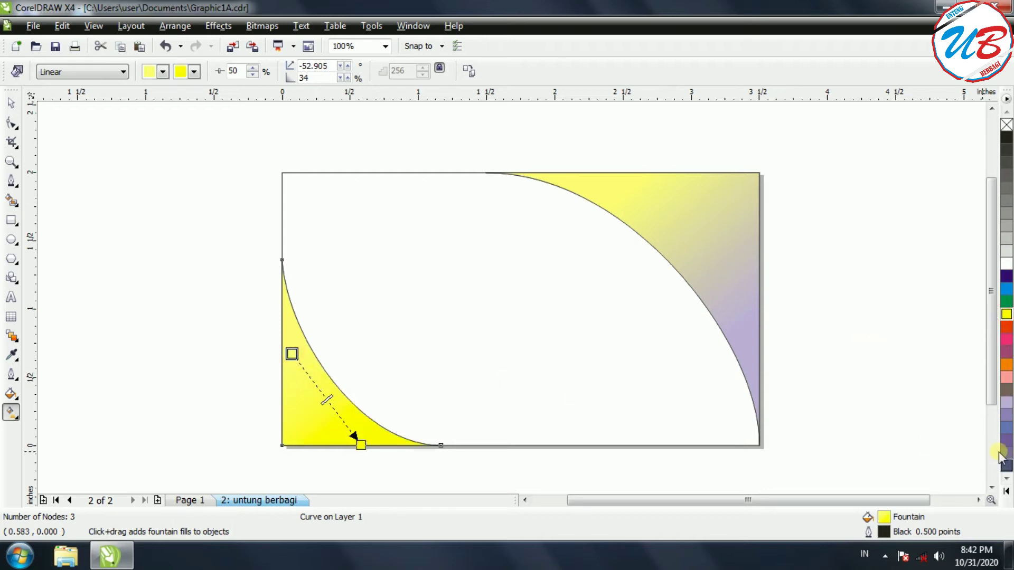
pyautogui.click(1006, 402)
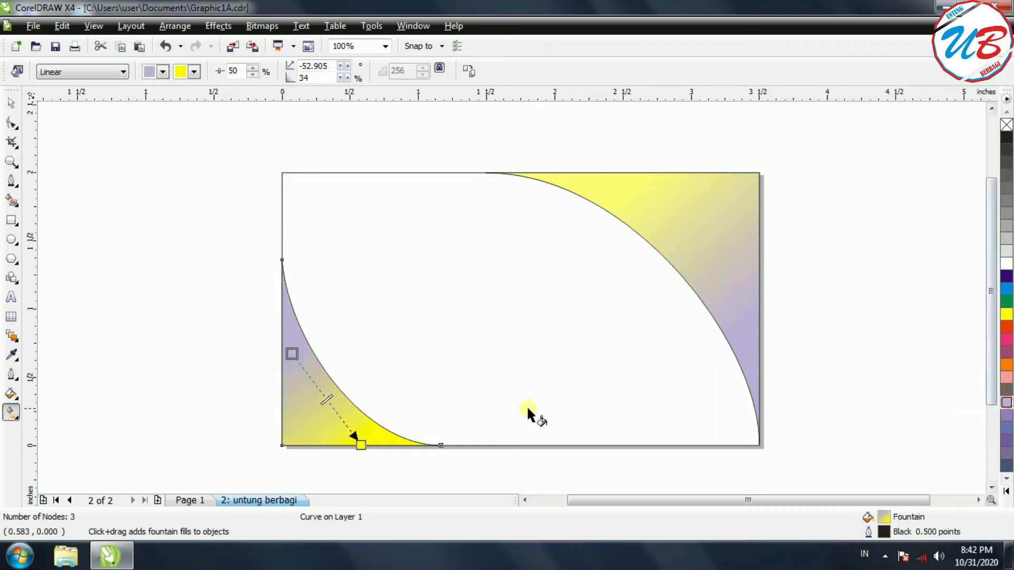
pyautogui.click(11, 103)
pyautogui.click(99, 233)
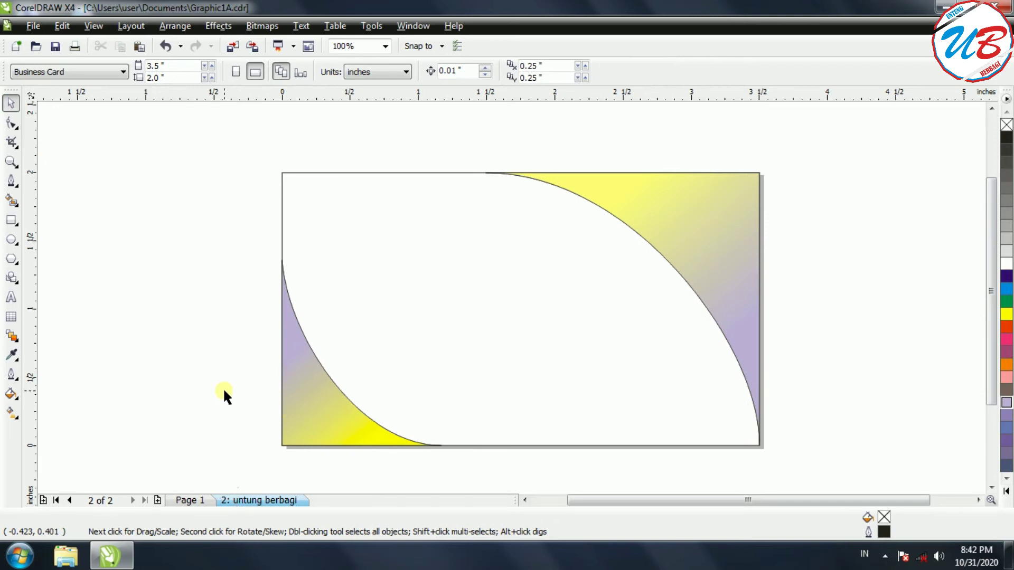
# Compare with the Page 1 card, return to page 2, and minimize CorelDRAW.
pyautogui.click(186, 499)
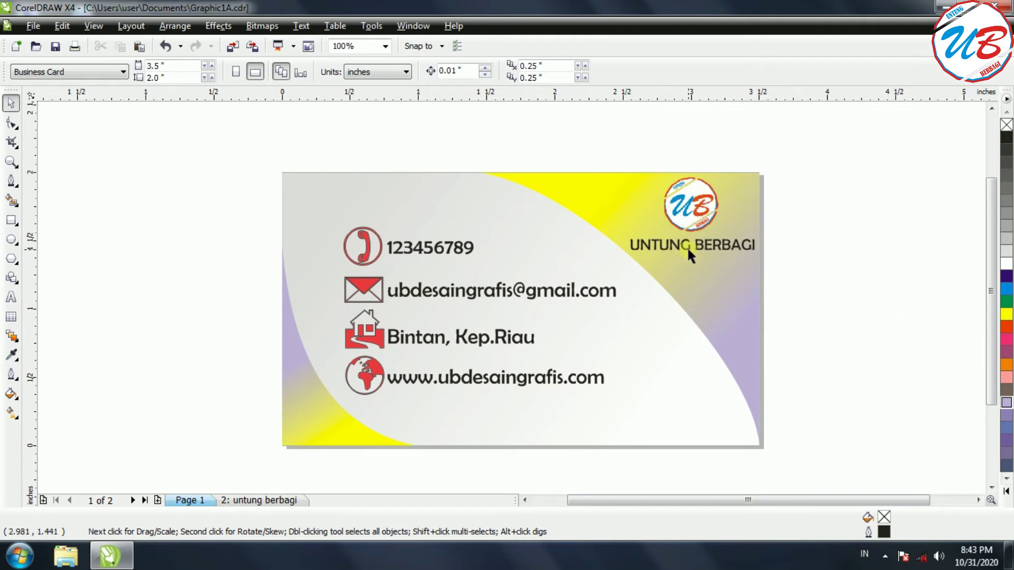
pyautogui.click(271, 506)
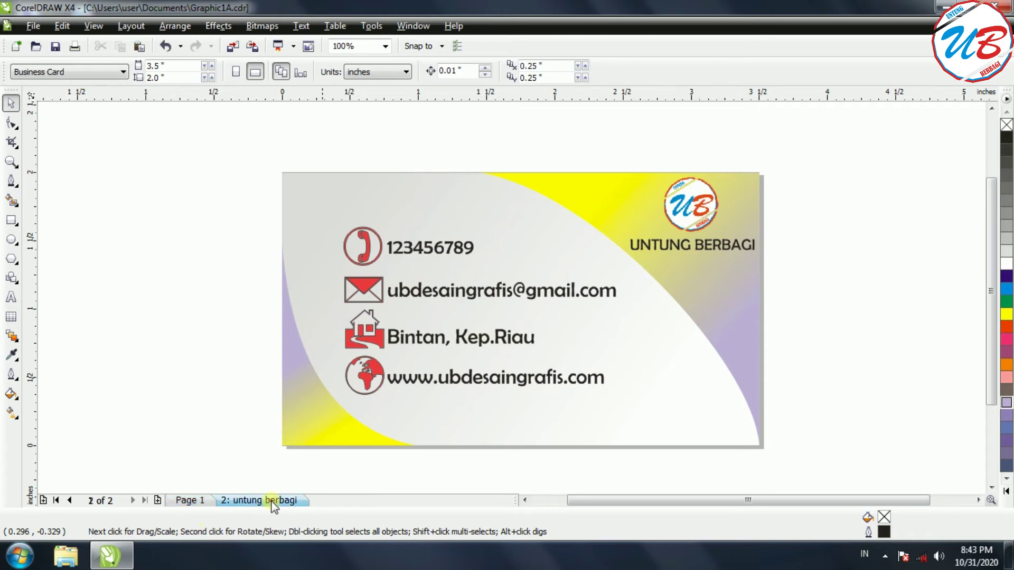
pyautogui.click(111, 560)
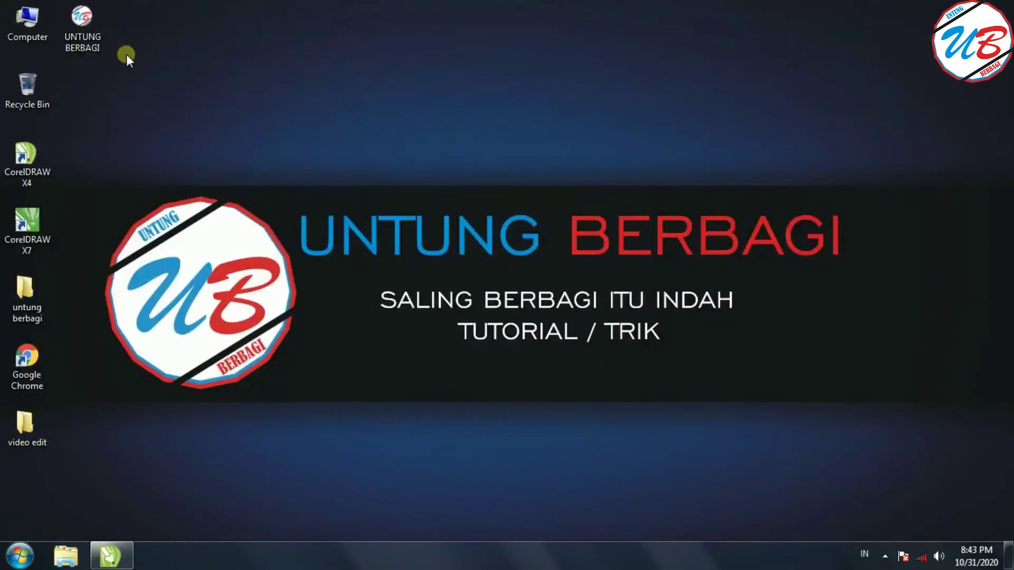
# Bring the UB logo bitmap in and shrink it to about half size on the card's top-right corner.
pyautogui.moveTo(83, 17); pyautogui.dragTo(702, 228)
pyautogui.moveTo(475, 457); pyautogui.dragTo(825, 141)
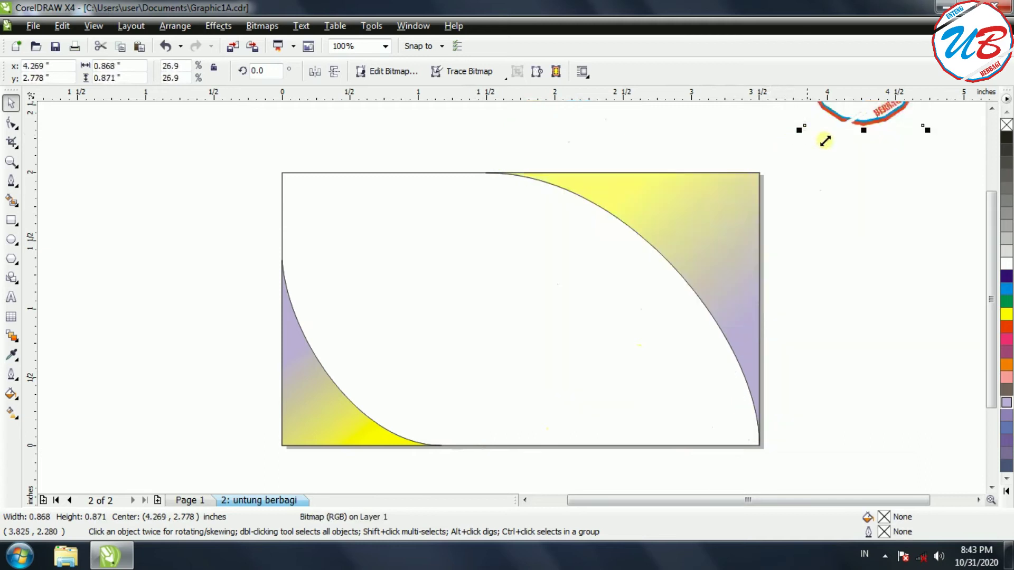
pyautogui.moveTo(869, 111); pyautogui.dragTo(708, 275)
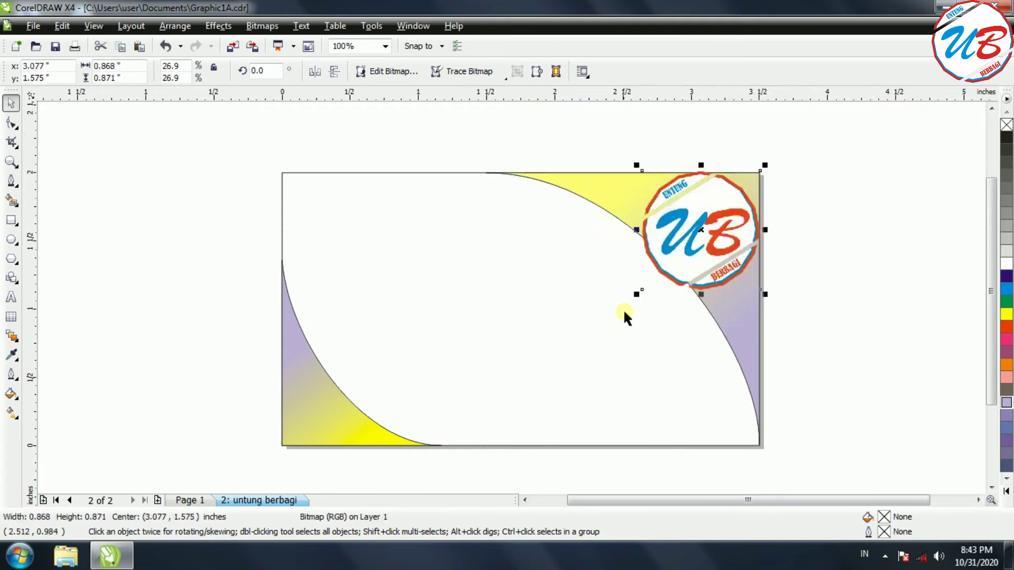
pyautogui.moveTo(636, 294); pyautogui.dragTo(698, 228)
pyautogui.click(847, 204)
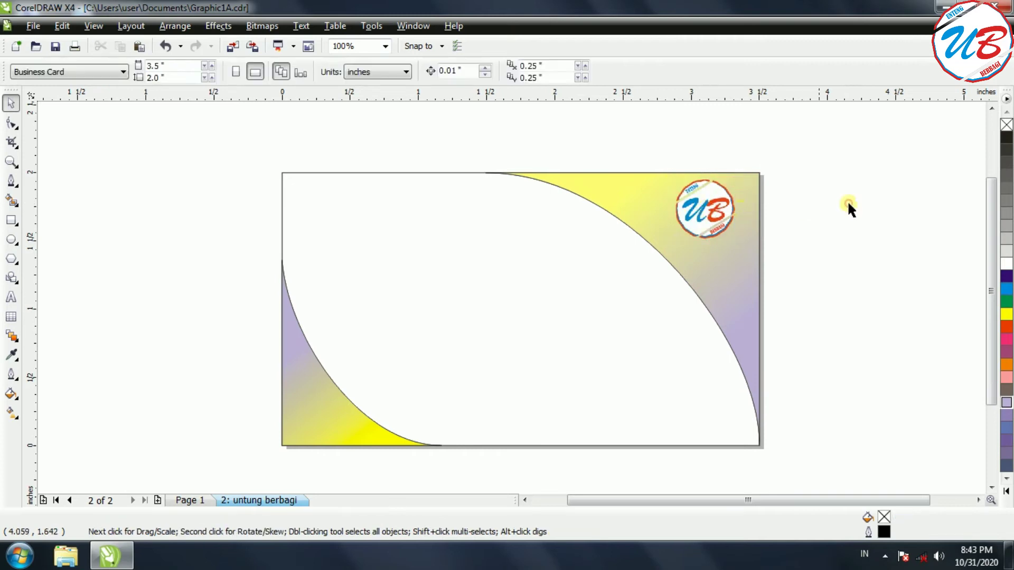
# Move the small UB logo off the card to its right, then select all card shapes.
pyautogui.click(707, 207)
pyautogui.moveTo(707, 208); pyautogui.dragTo(845, 215)
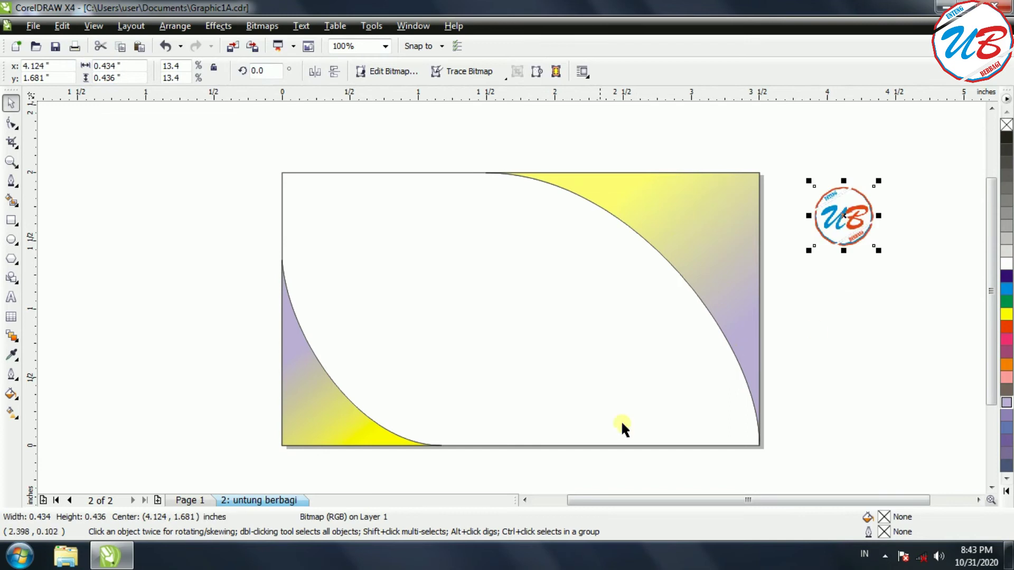
pyautogui.click(877, 443)
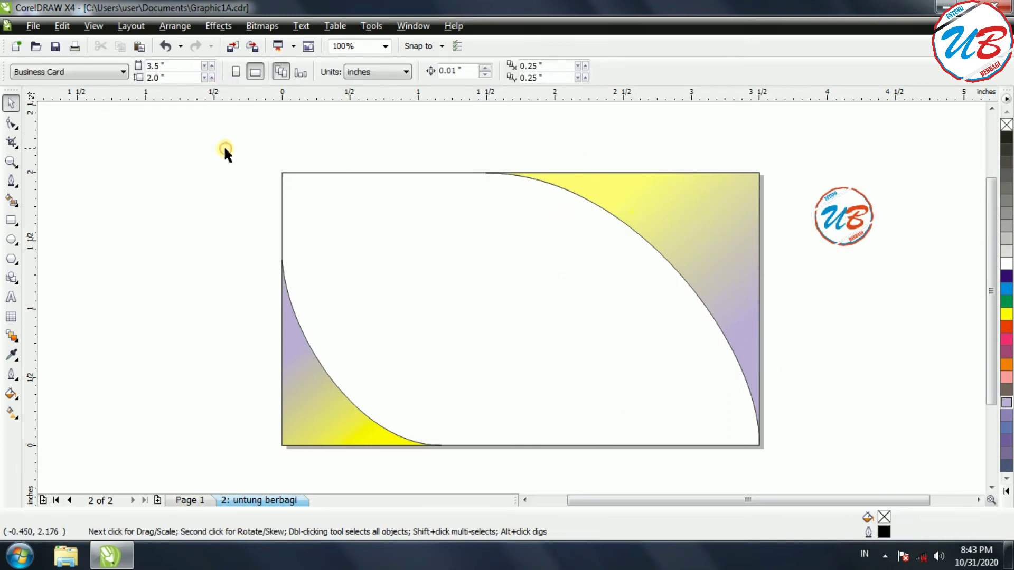
pyautogui.moveTo(169, 136); pyautogui.dragTo(787, 468)
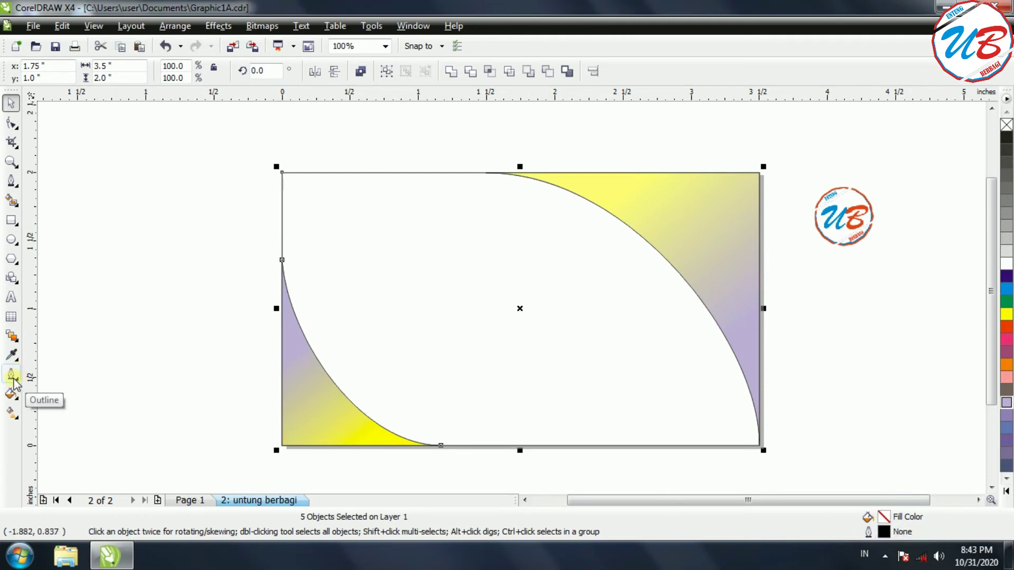
# Set the outline width of the selected card shapes to None in the Outline Pen dialog.
pyautogui.doubleClick(868, 531)
pyautogui.click(424, 199)
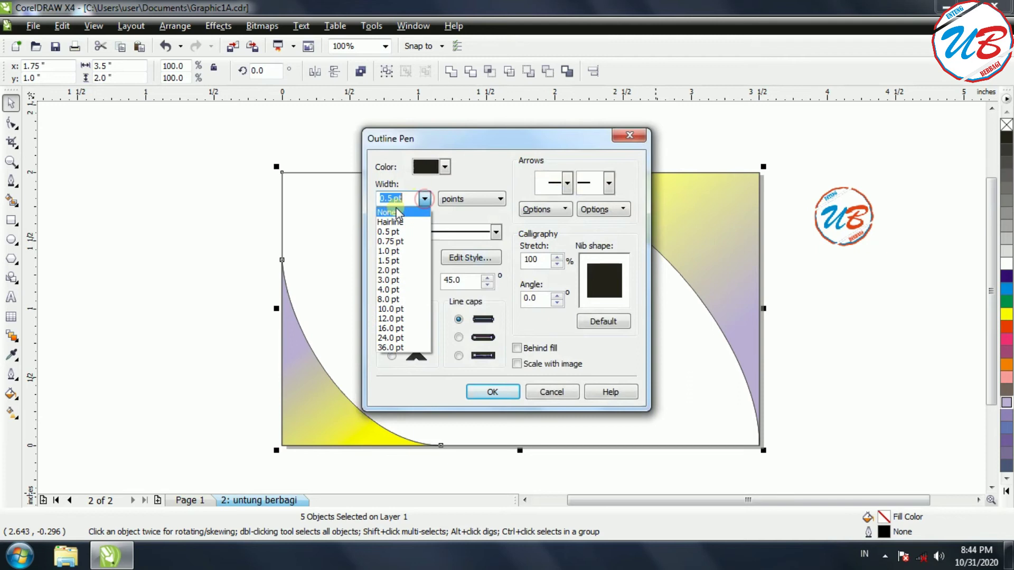
pyautogui.click(392, 211)
pyautogui.click(492, 392)
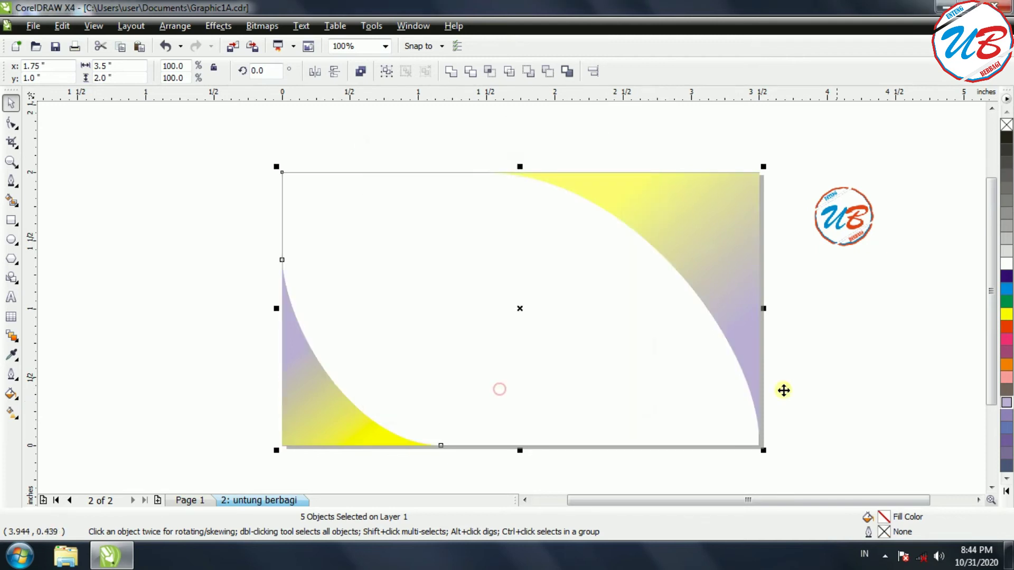
pyautogui.click(874, 361)
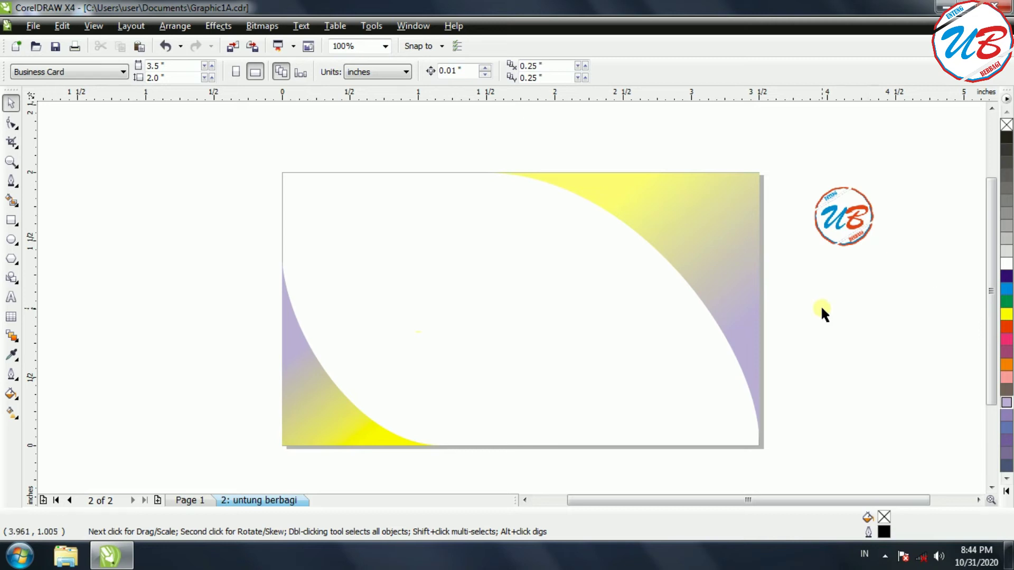
# Drag the small UB logo from beside the page into the card's top-right yellow corner.
pyautogui.moveTo(845, 215); pyautogui.dragTo(709, 207)
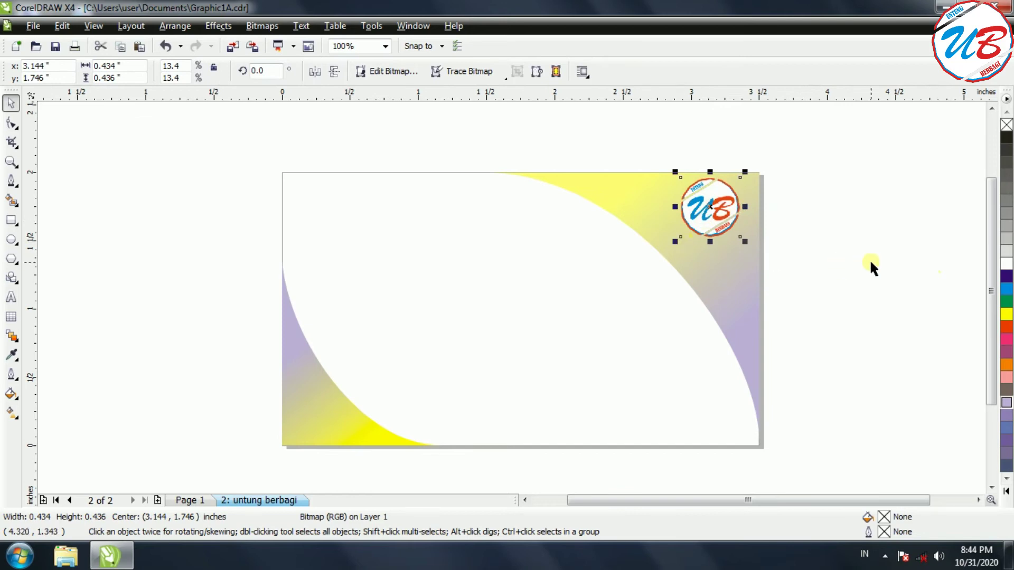
pyautogui.click(865, 260)
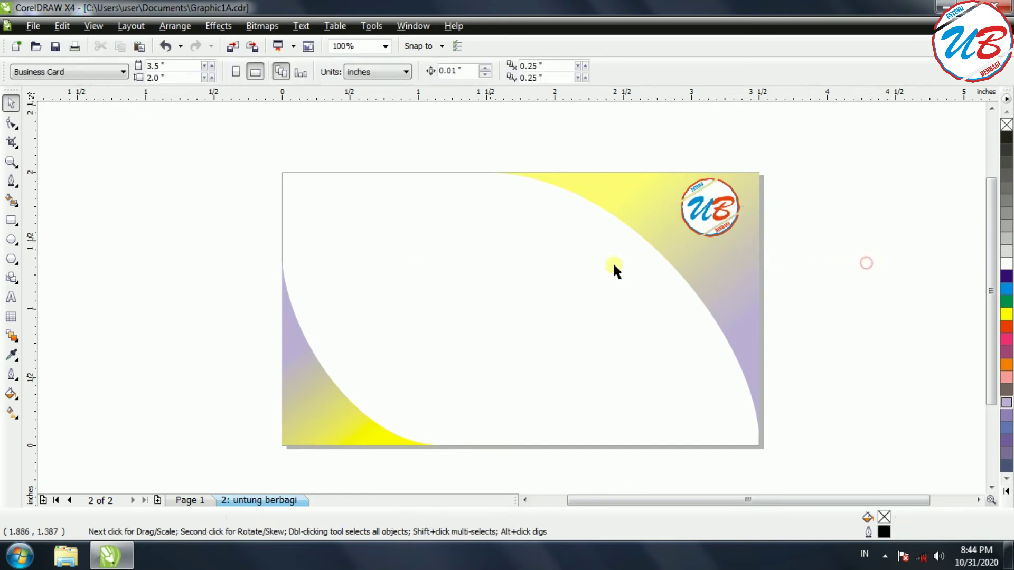
# Type 'UNTUNG BERBAGI' on the card and move it under the UB logo.
pyautogui.click(10, 298)
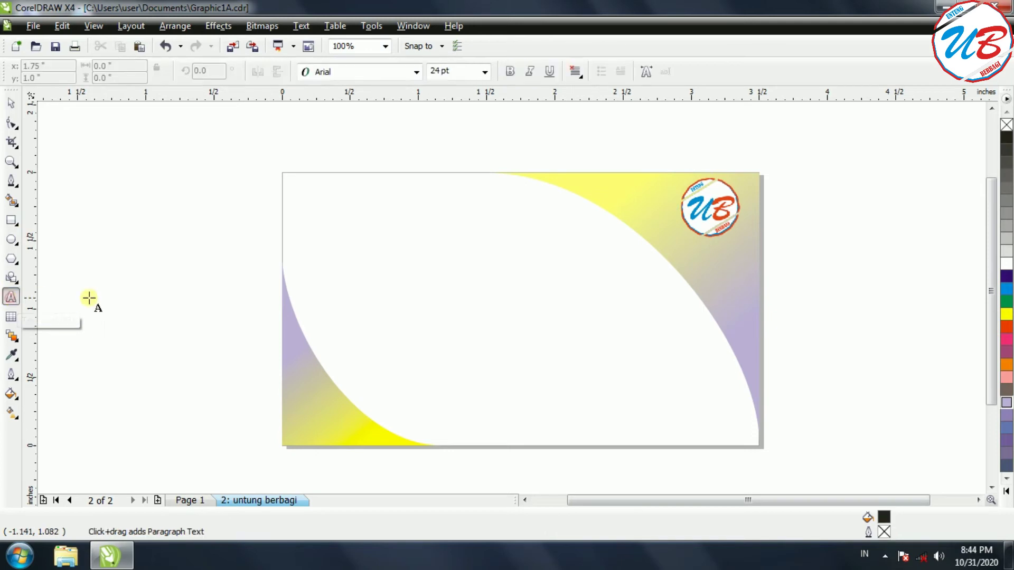
pyautogui.click(495, 257)
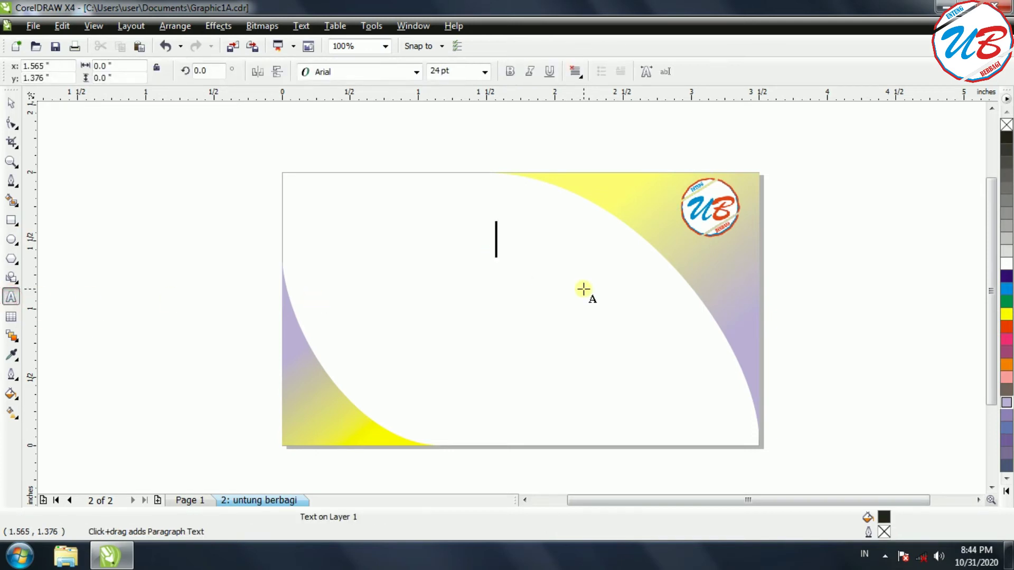
pyautogui.write('UNTUNG BERB')
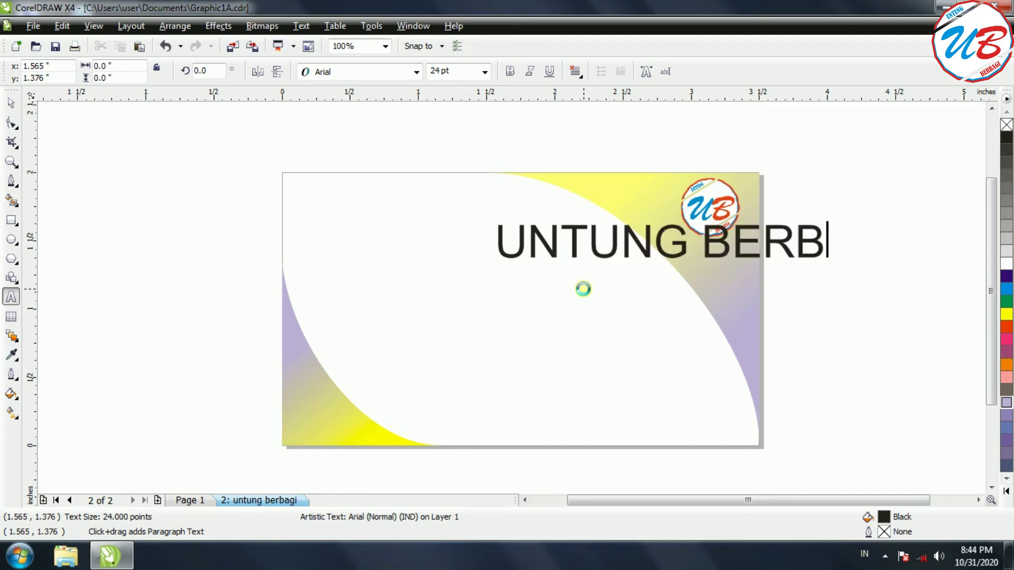
pyautogui.write('AGI')
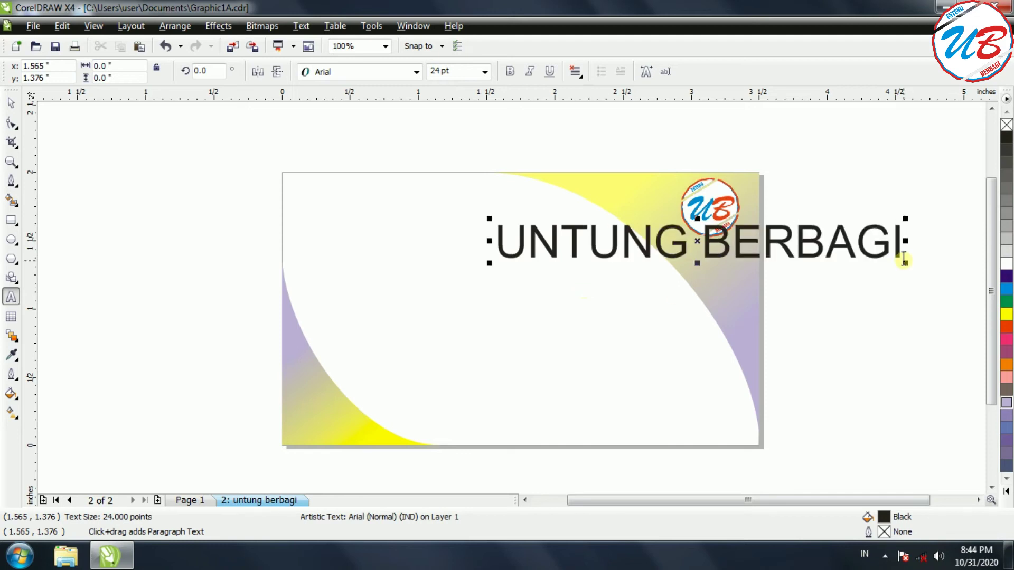
pyautogui.click(903, 262)
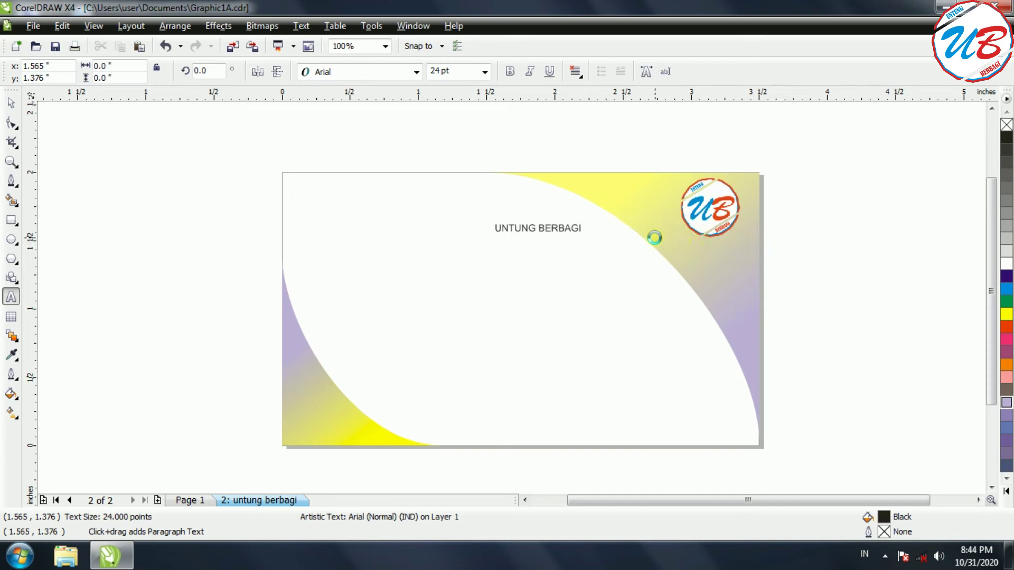
pyautogui.click(543, 235)
pyautogui.moveTo(542, 228); pyautogui.dragTo(708, 245)
# Set the UNTUNG BERBAGI caption's font to Berlin Sans FB.
pyautogui.click(759, 244)
pyautogui.moveTo(757, 245); pyautogui.dragTo(660, 245)
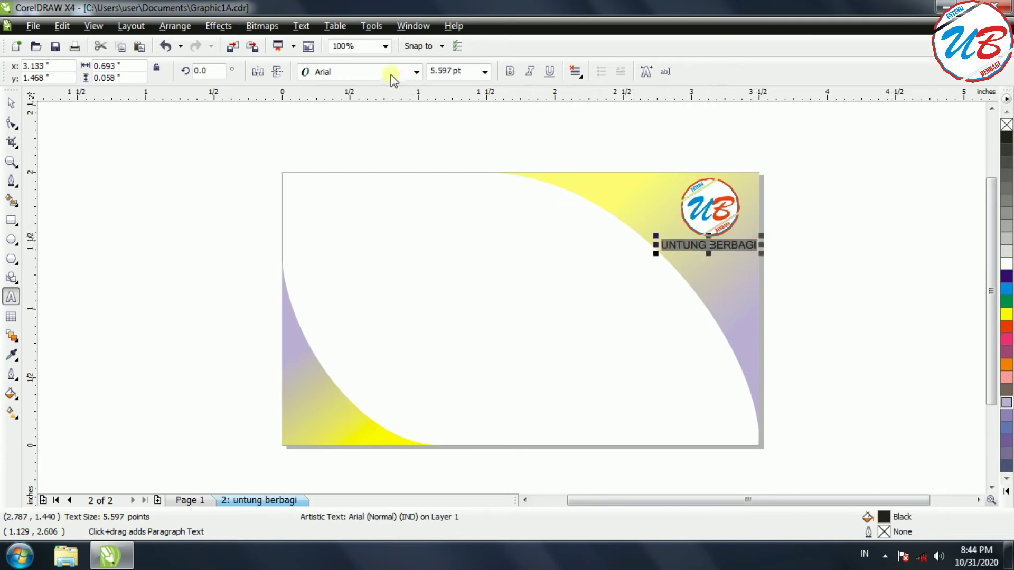
pyautogui.click(416, 72)
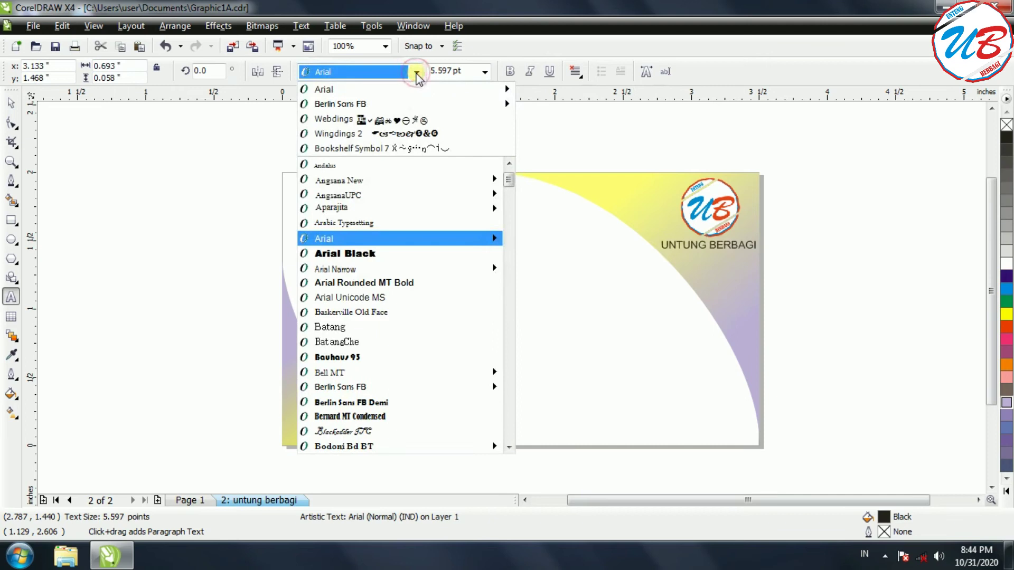
pyautogui.moveTo(329, 103)
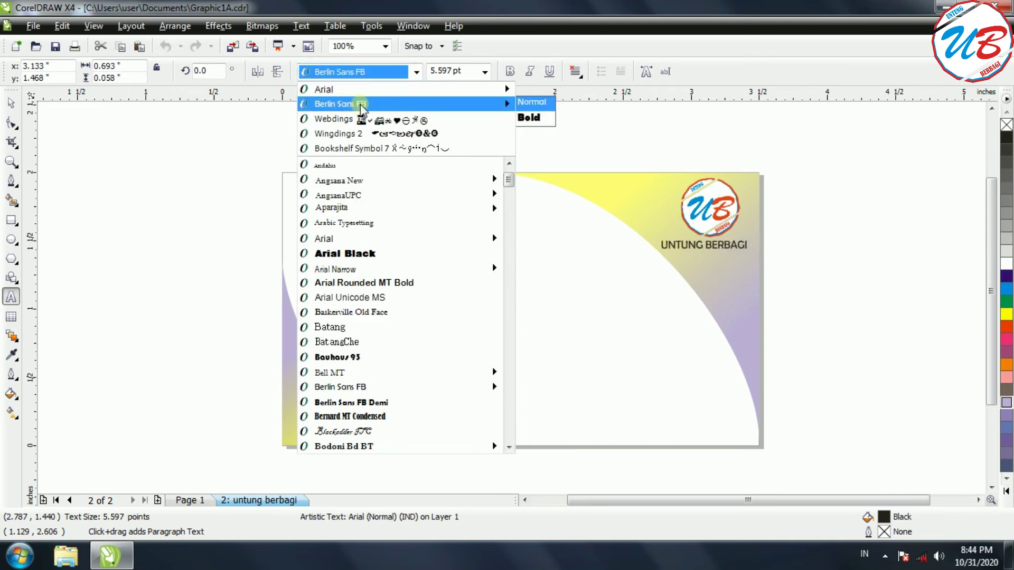
pyautogui.click(373, 110)
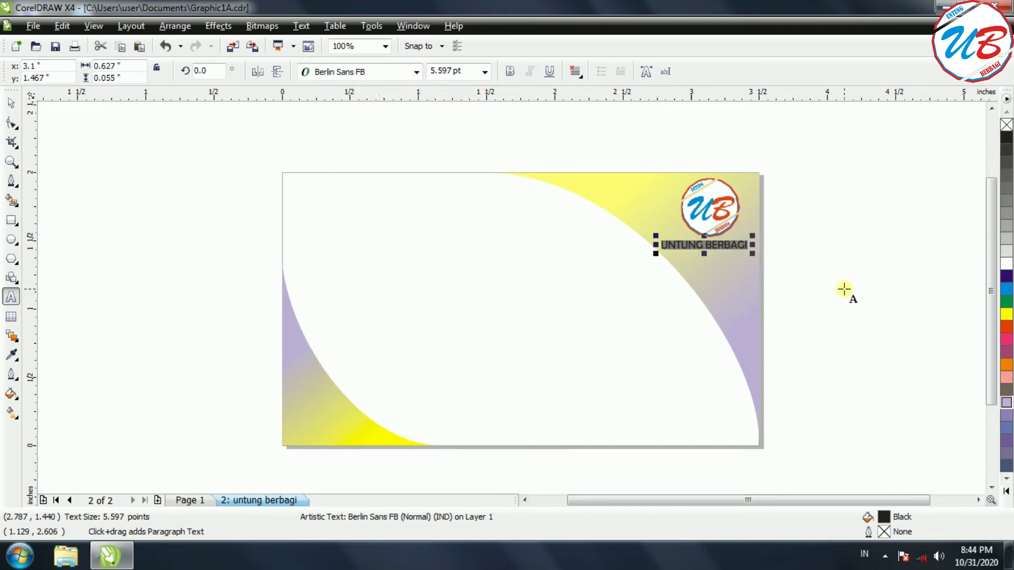
pyautogui.click(822, 279)
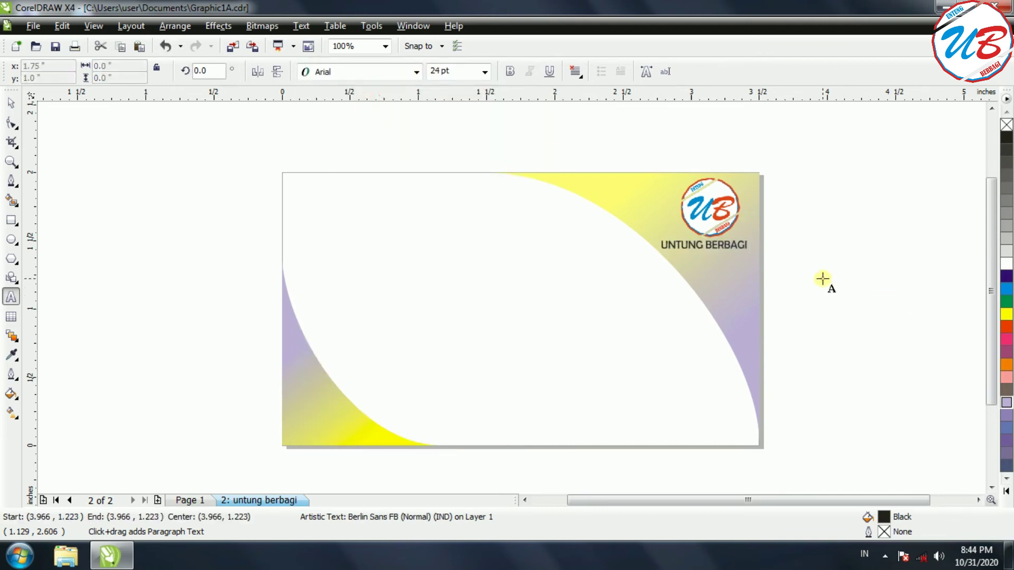
# Shrink the UB logo slightly and nudge the caption up closer to it.
pyautogui.click(11, 103)
pyautogui.click(719, 221)
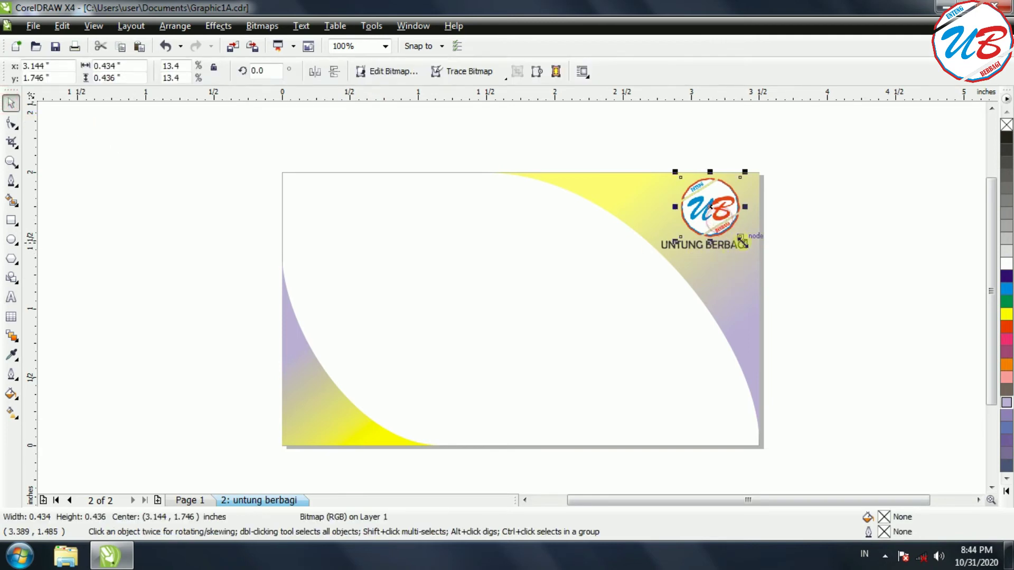
pyautogui.moveTo(742, 238); pyautogui.dragTo(761, 261)
pyautogui.click(715, 246)
pyautogui.press('Up')
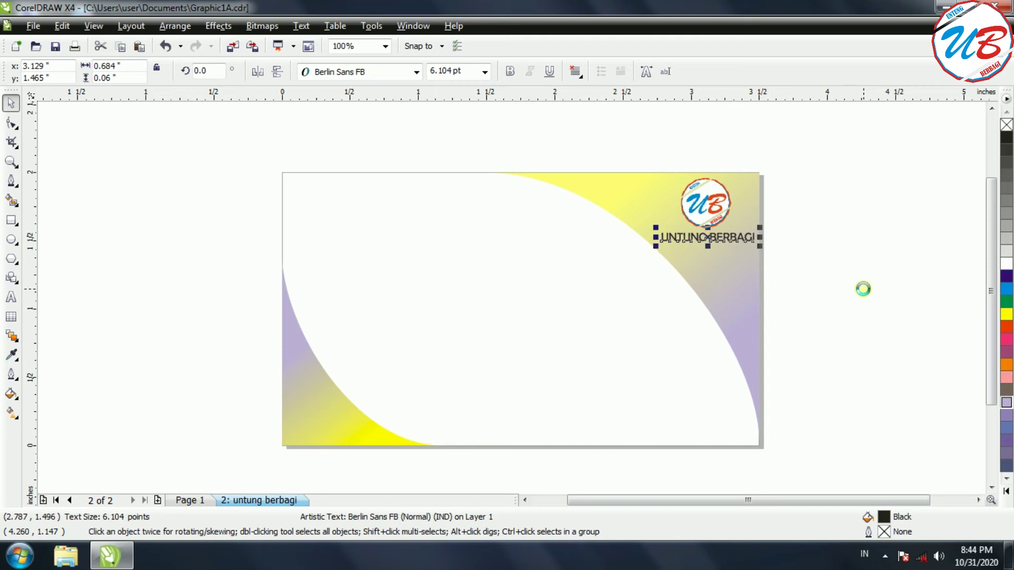
pyautogui.click(858, 291)
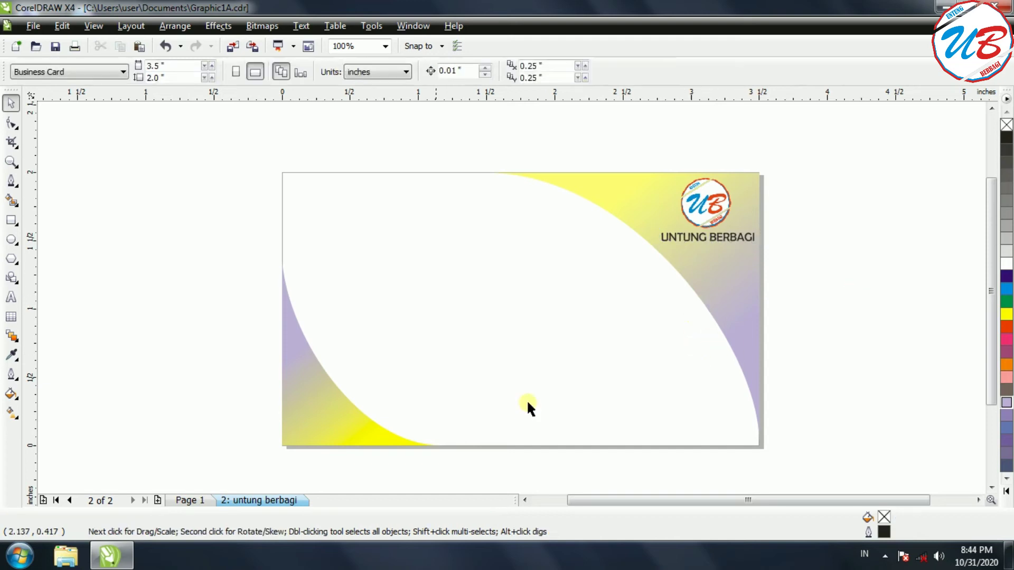
pyautogui.click(189, 500)
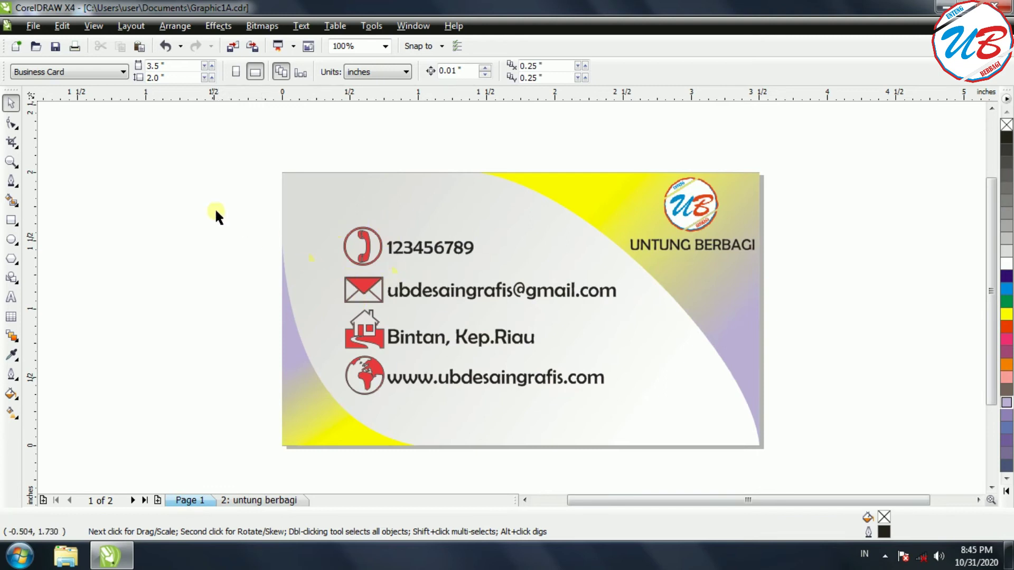
# Copy the four contact icons from Page 1 and paste them onto the untung berbagi page's card.
pyautogui.moveTo(193, 212); pyautogui.dragTo(386, 404)
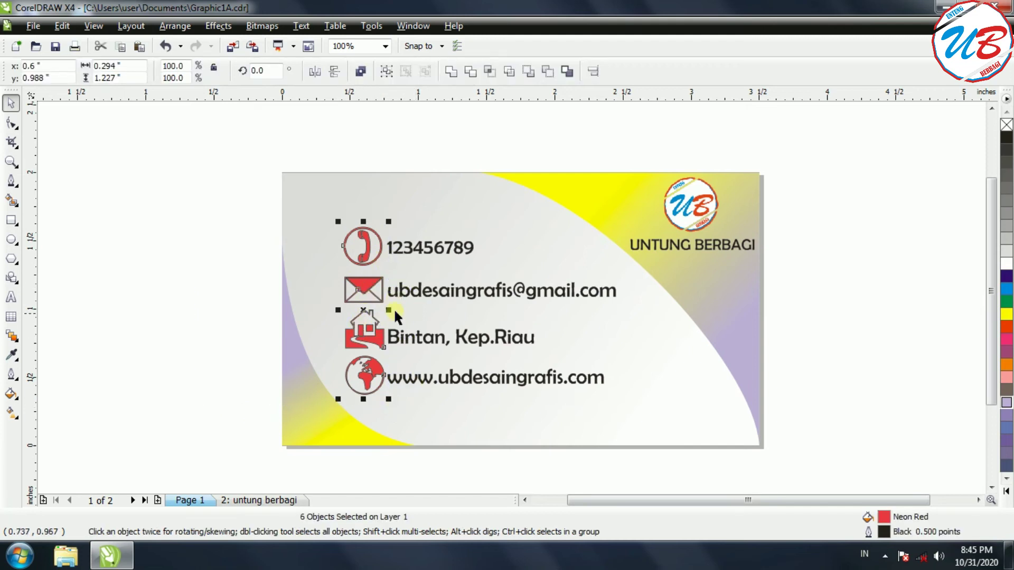
pyautogui.rightClick(368, 290)
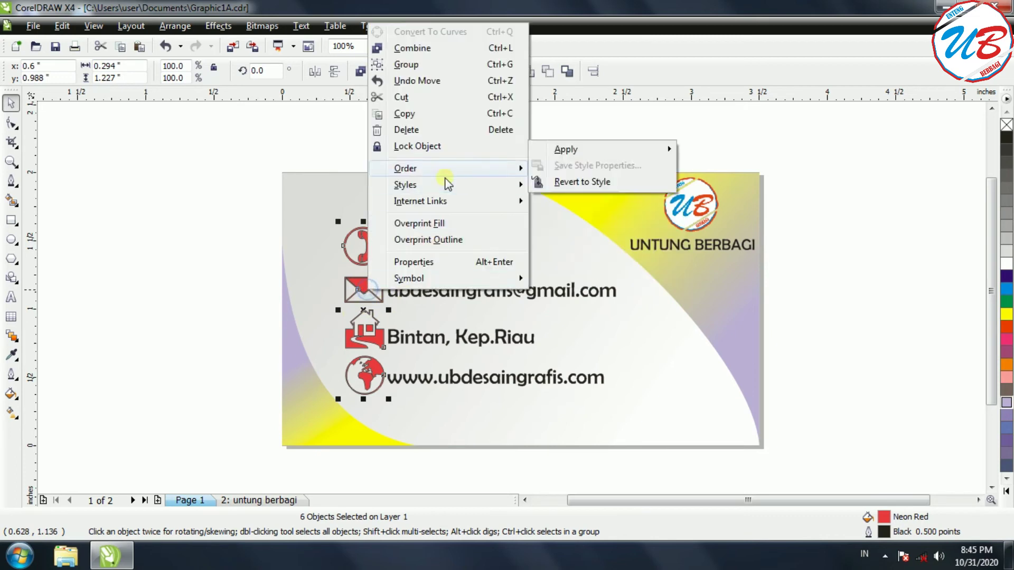
pyautogui.click(418, 114)
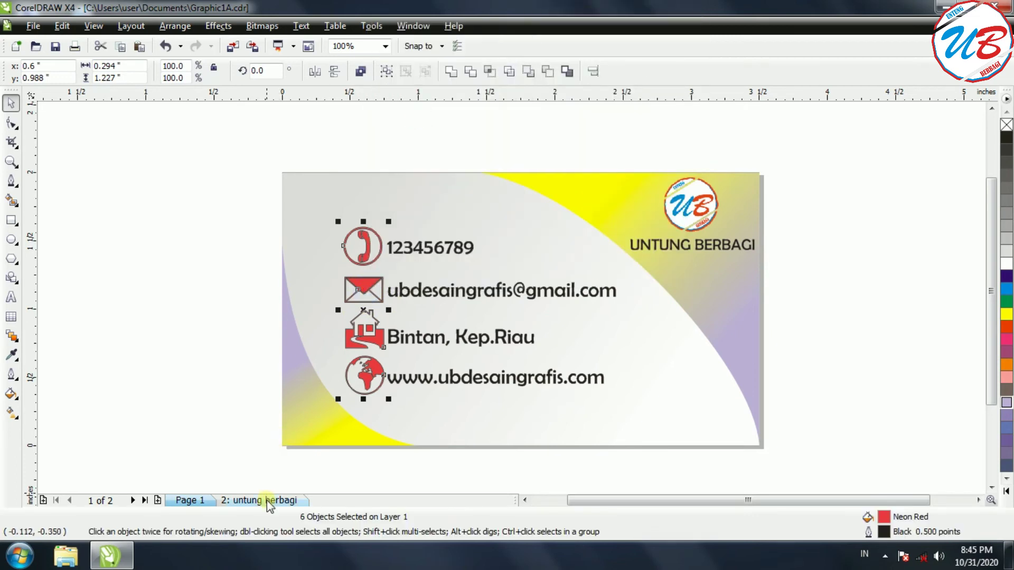
pyautogui.click(266, 499)
pyautogui.rightClick(346, 246)
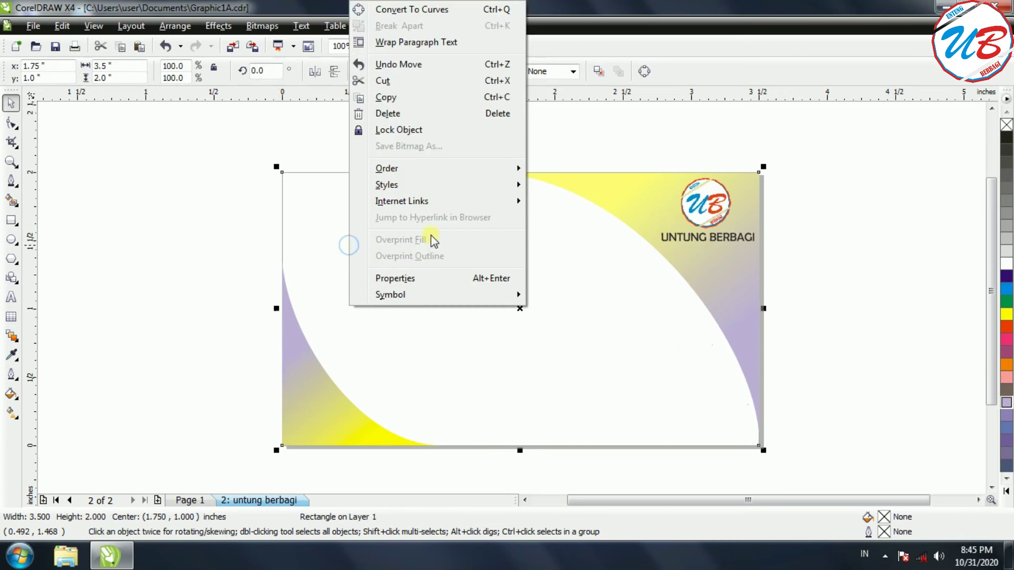
pyautogui.moveTo(387, 168)
pyautogui.click(193, 206)
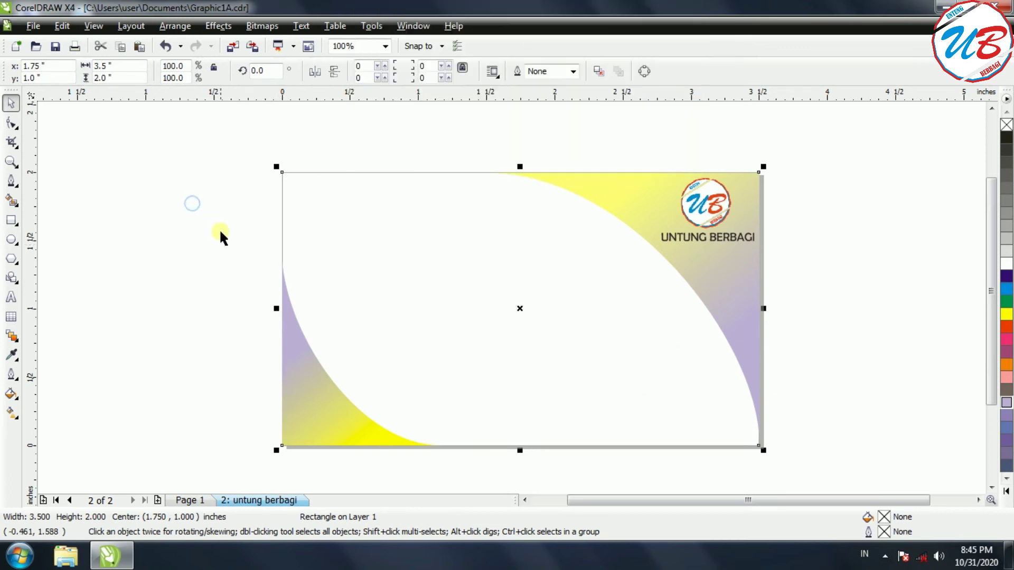
pyautogui.rightClick(168, 240)
pyautogui.click(206, 338)
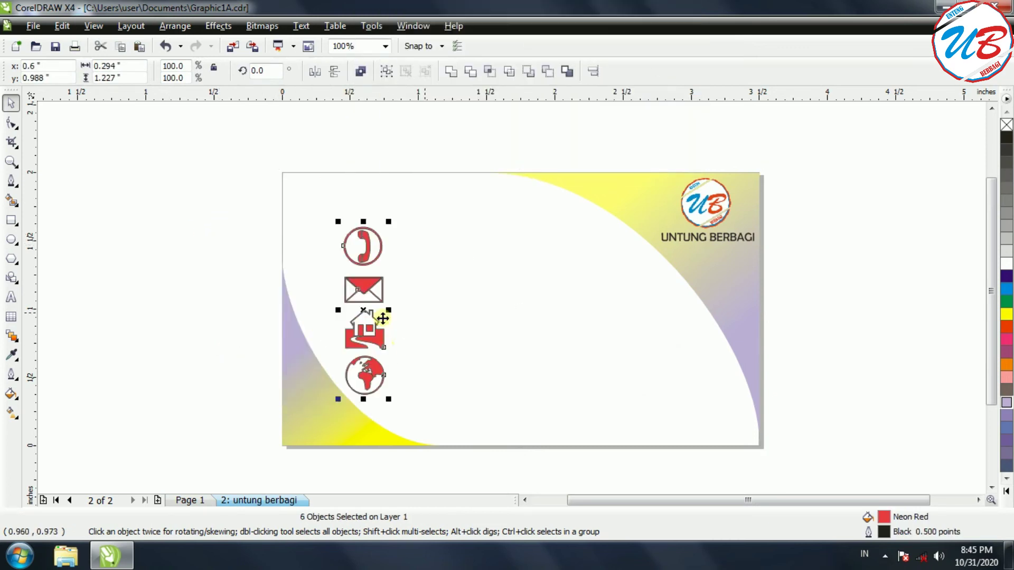
pyautogui.click(201, 504)
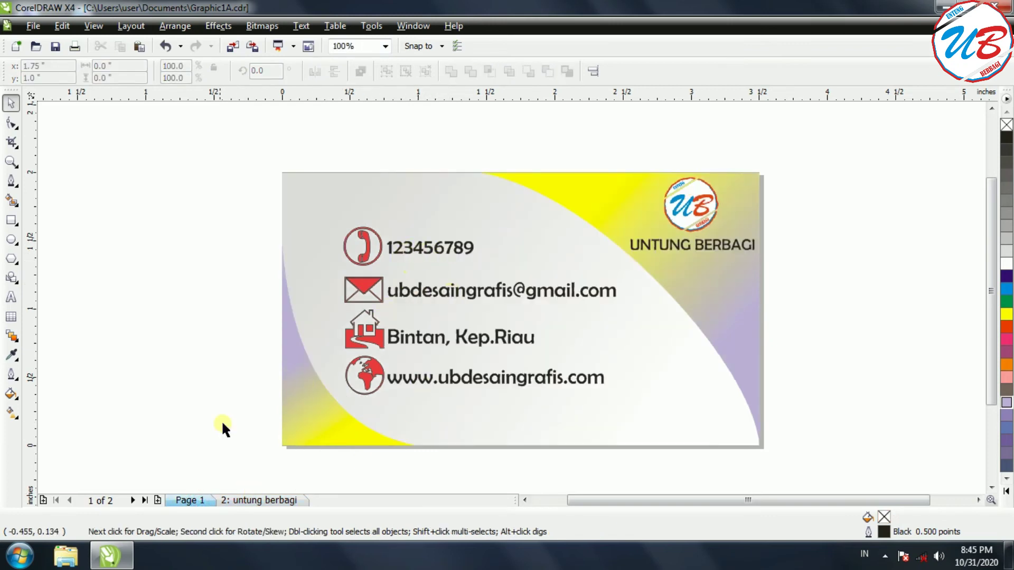
pyautogui.click(254, 500)
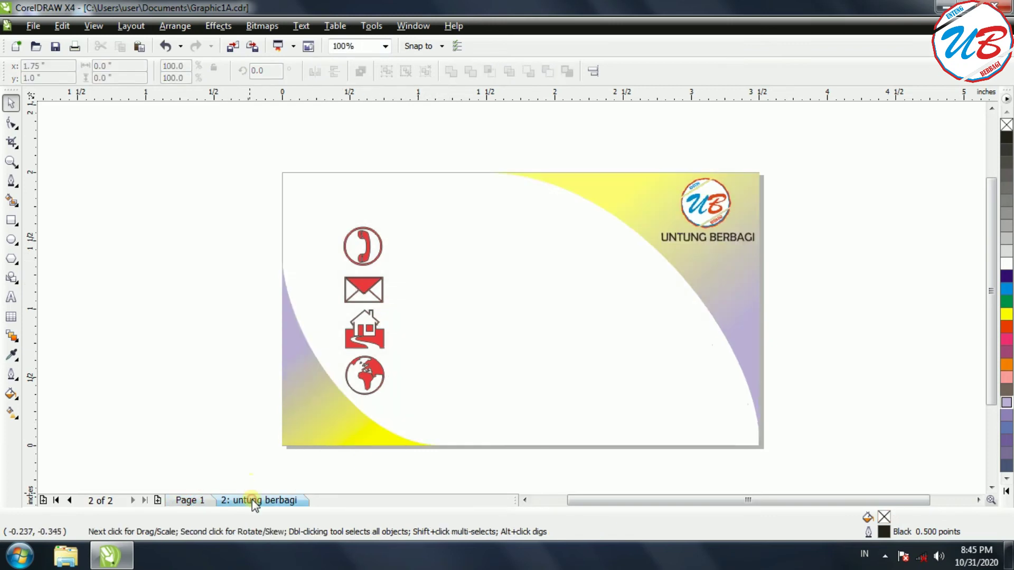
# Type 123456789 on the card, scale it down to about 11 pt and place it beside the phone icon.
pyautogui.click(10, 297)
pyautogui.click(410, 247)
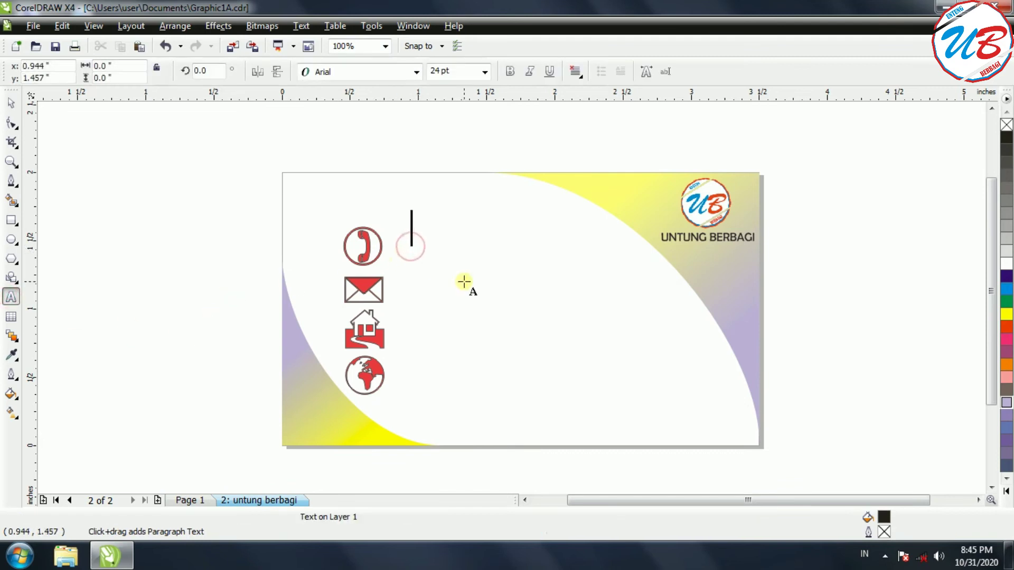
pyautogui.write('123')
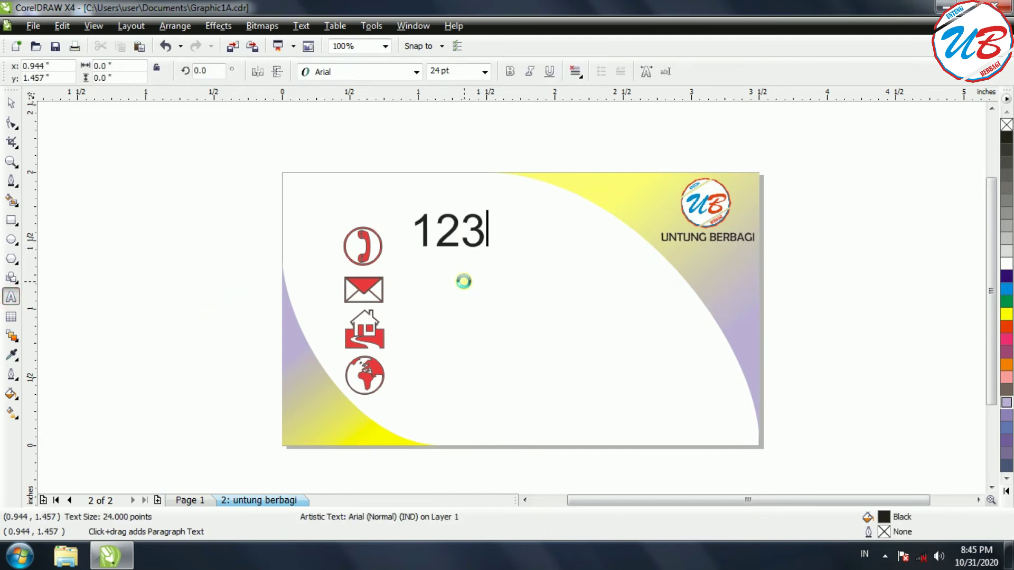
pyautogui.write('456789')
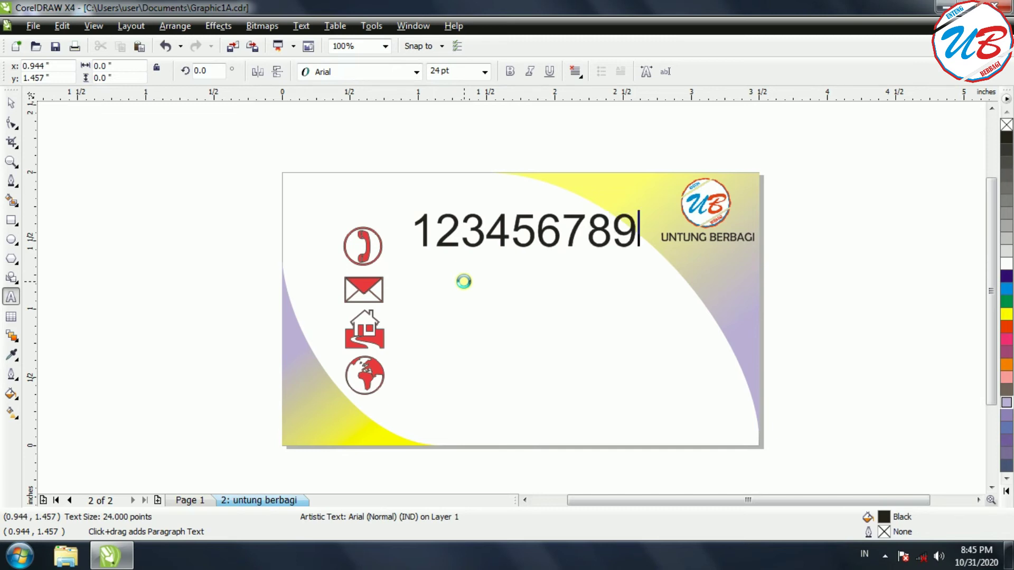
pyautogui.moveTo(637, 238); pyautogui.dragTo(413, 237)
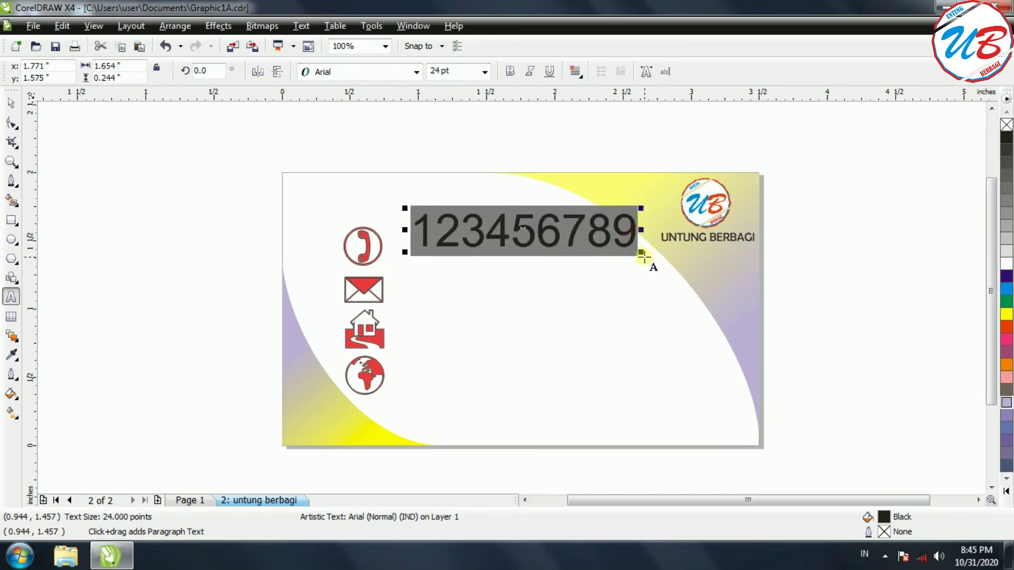
pyautogui.click(631, 251)
pyautogui.click(641, 254)
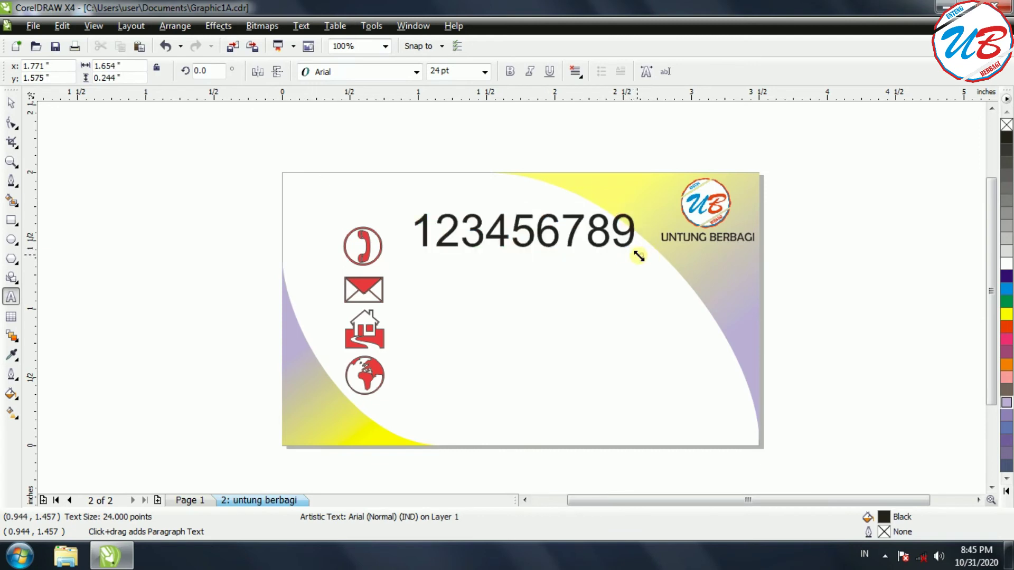
pyautogui.click(474, 232)
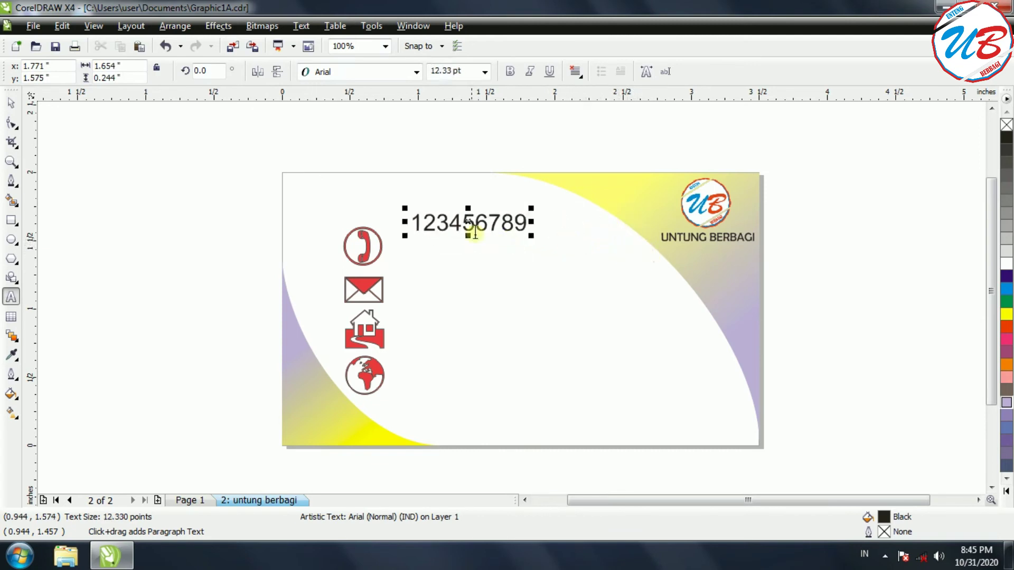
pyautogui.moveTo(468, 224); pyautogui.dragTo(448, 247)
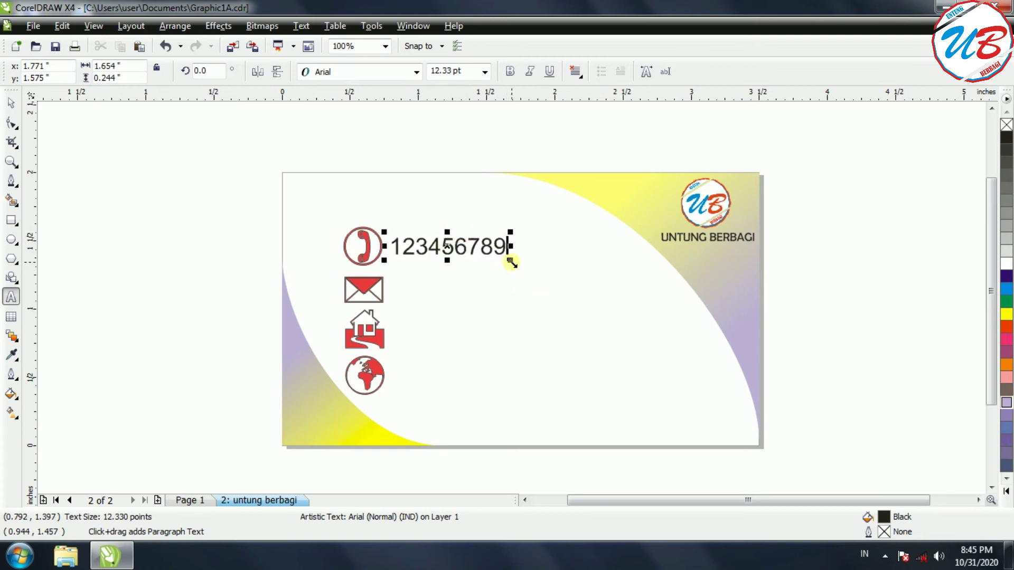
pyautogui.moveTo(511, 262); pyautogui.dragTo(499, 258)
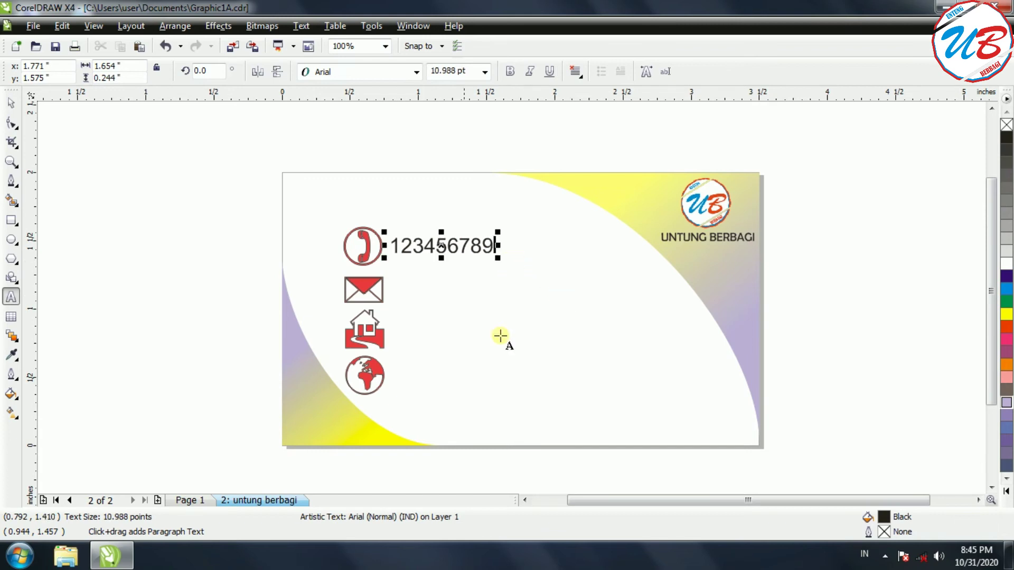
pyautogui.click(113, 269)
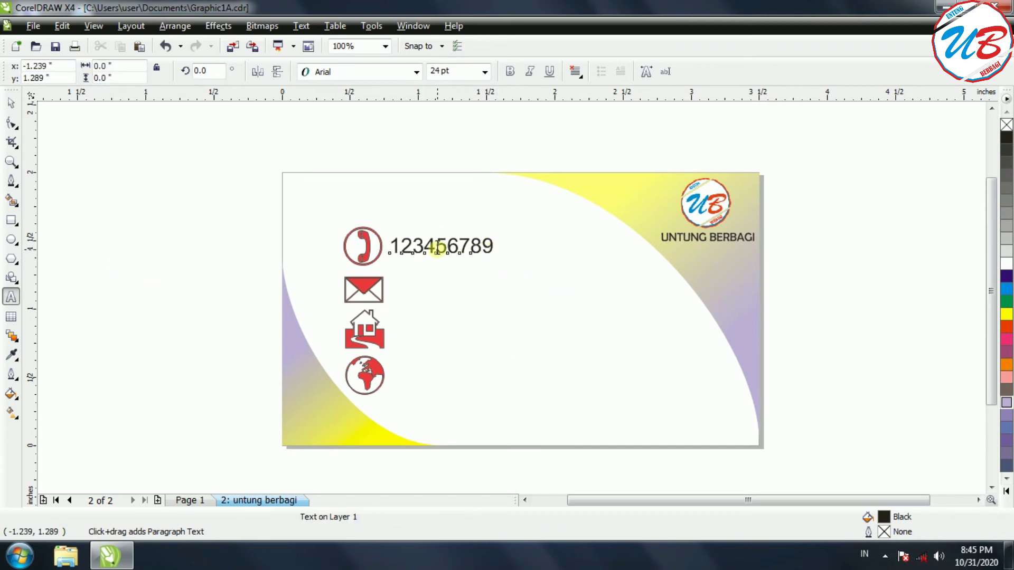
pyautogui.click(437, 248)
# Duplicate the number beside the envelope icon and nudge a copy down beside the house icon.
pyautogui.click(11, 103)
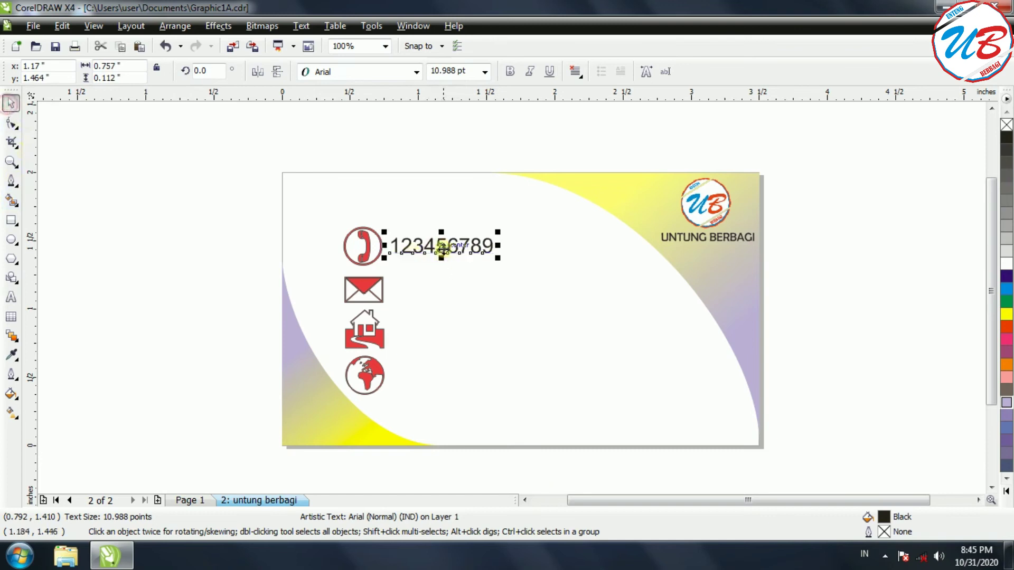
pyautogui.click(441, 247)
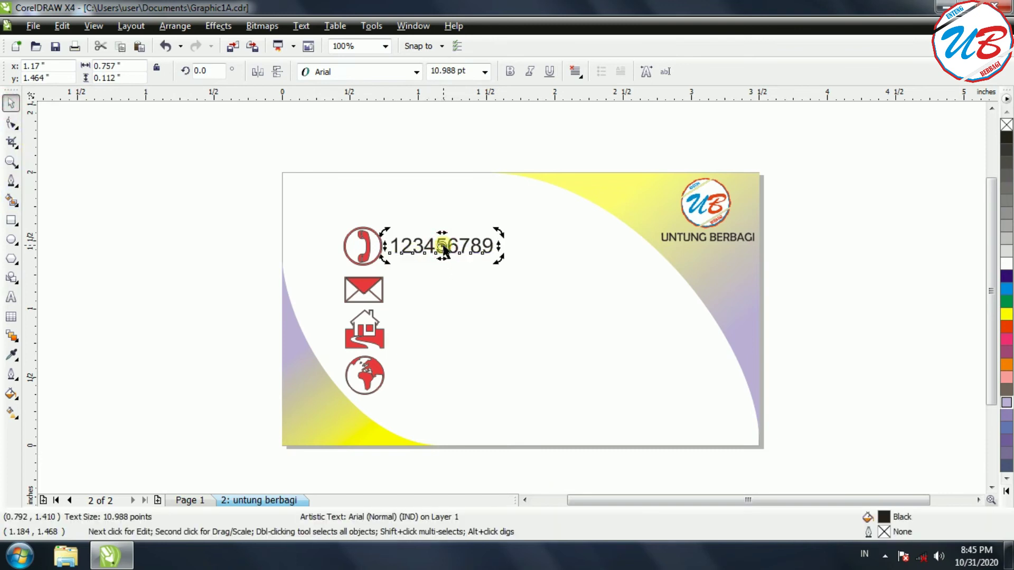
pyautogui.moveTo(441, 245); pyautogui.dragTo(441, 290)
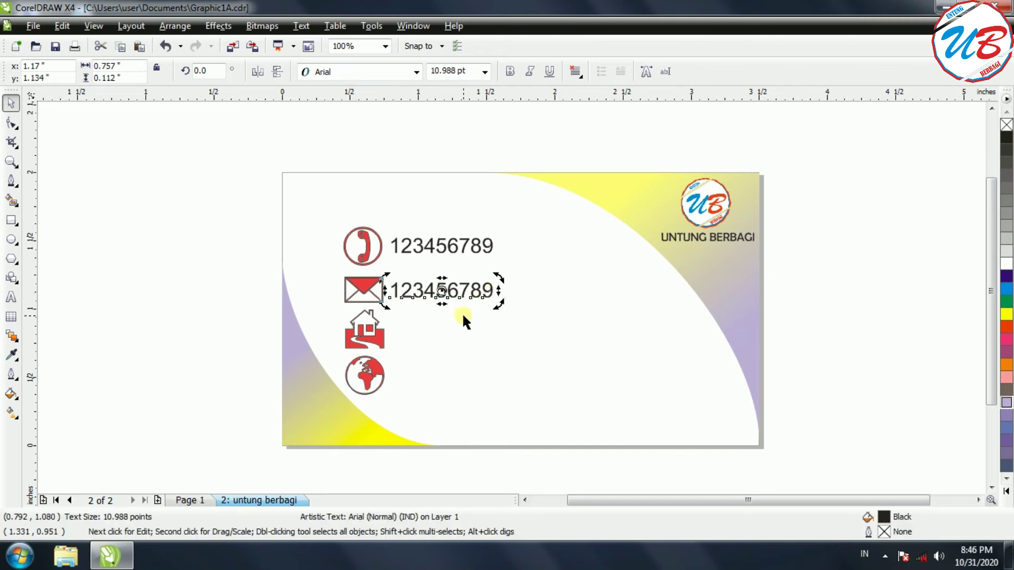
pyautogui.rightClick(487, 289)
pyautogui.click(842, 264)
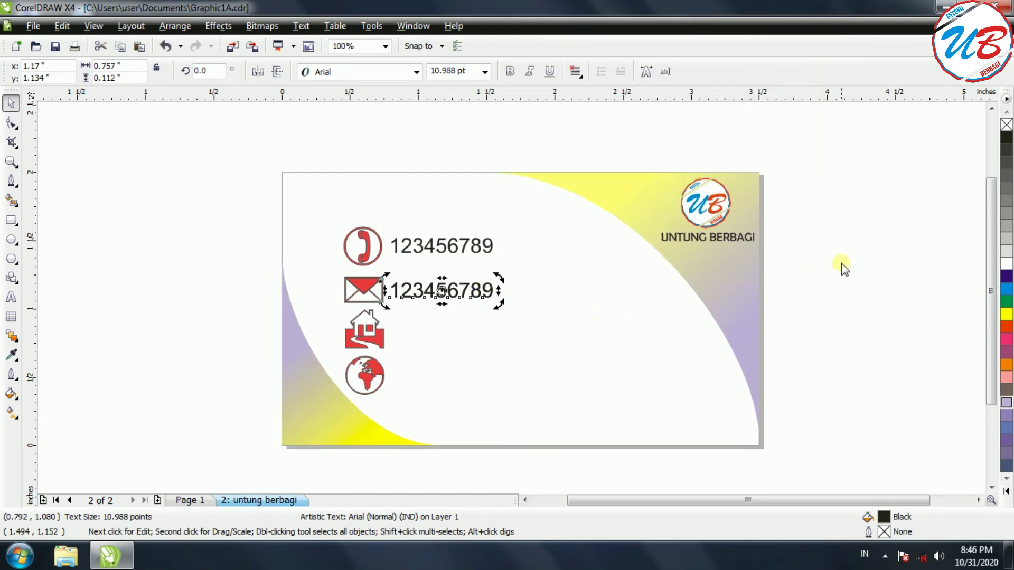
pyautogui.rightClick(822, 265)
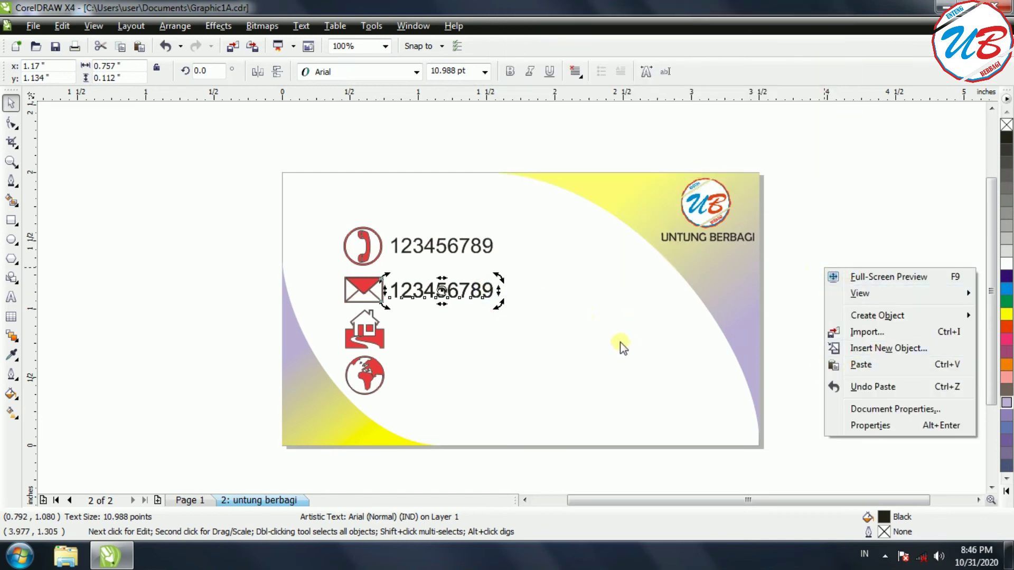
pyautogui.press('Down')
pyautogui.press('Down')
pyautogui.press('Down')
pyautogui.press('Down')
pyautogui.press('Down')
pyautogui.press('Down')
pyautogui.press('Down')
pyautogui.press('Down')
pyautogui.press('Escape')
pyautogui.press('Down')
pyautogui.press('Down')
pyautogui.press('Down')
pyautogui.press('Down')
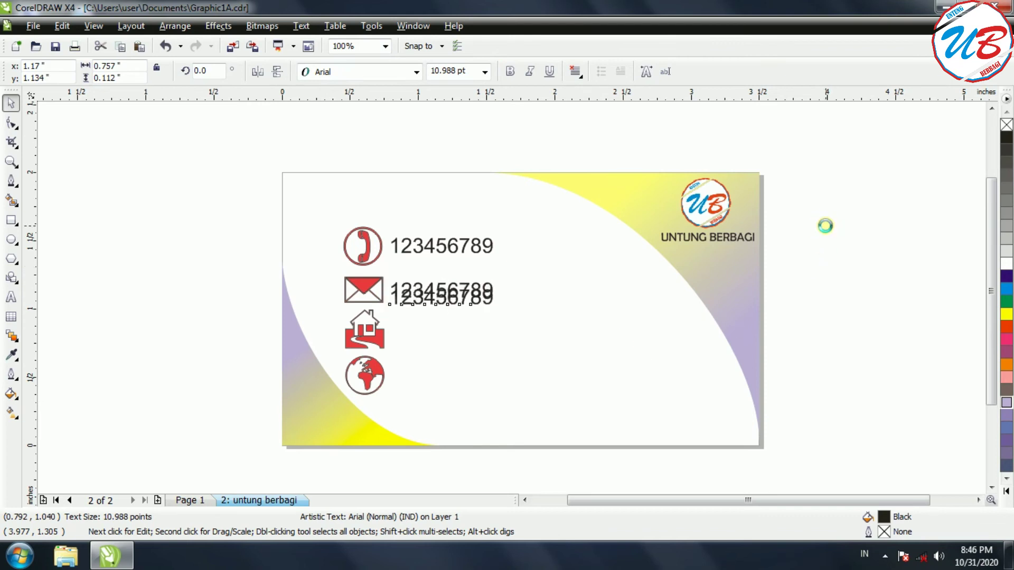
pyautogui.press('Down')
pyautogui.press('Down')
pyautogui.press('Down')
pyautogui.press('Down')
pyautogui.press('Down')
pyautogui.press('Down')
pyautogui.press('Down')
pyautogui.press('Down')
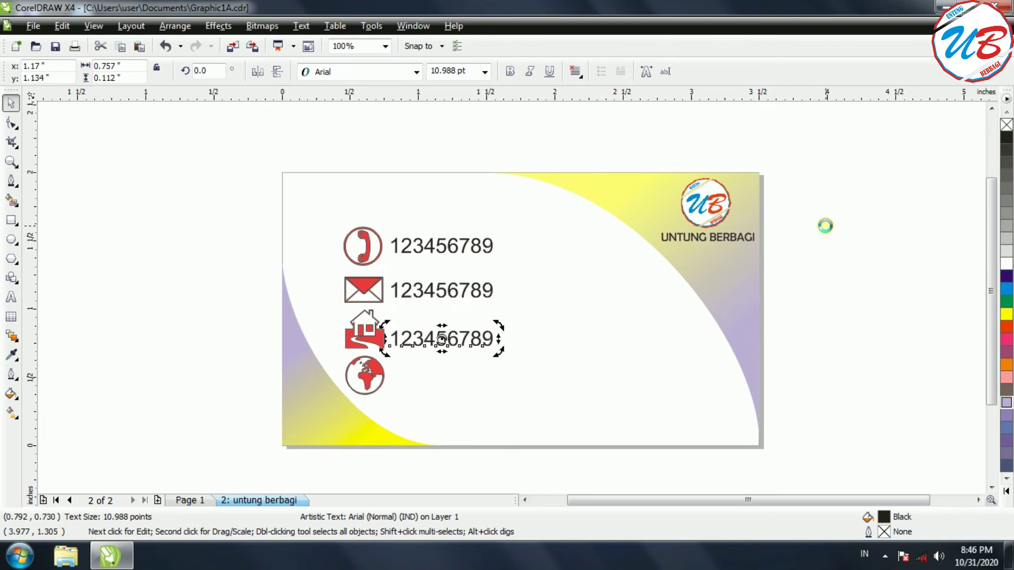
# Paste another copy beside the globe icon and nudge the house-row number up to align it.
pyautogui.click(823, 298)
pyautogui.hotkey('ctrl', 'v')
pyautogui.press('Down')
pyautogui.press('Down')
pyautogui.press('Down')
pyautogui.press('Down')
pyautogui.press('Down')
pyautogui.press('Down')
pyautogui.press('Down')
pyautogui.press('Down')
pyautogui.press('Down')
pyautogui.press('Down')
pyautogui.press('Down')
pyautogui.press('Down')
pyautogui.press('Down')
pyautogui.press('Down')
pyautogui.press('Down')
pyautogui.press('Down')
pyautogui.press('Down')
pyautogui.press('Down')
pyautogui.press('Down')
pyautogui.press('Down')
pyautogui.press('Down')
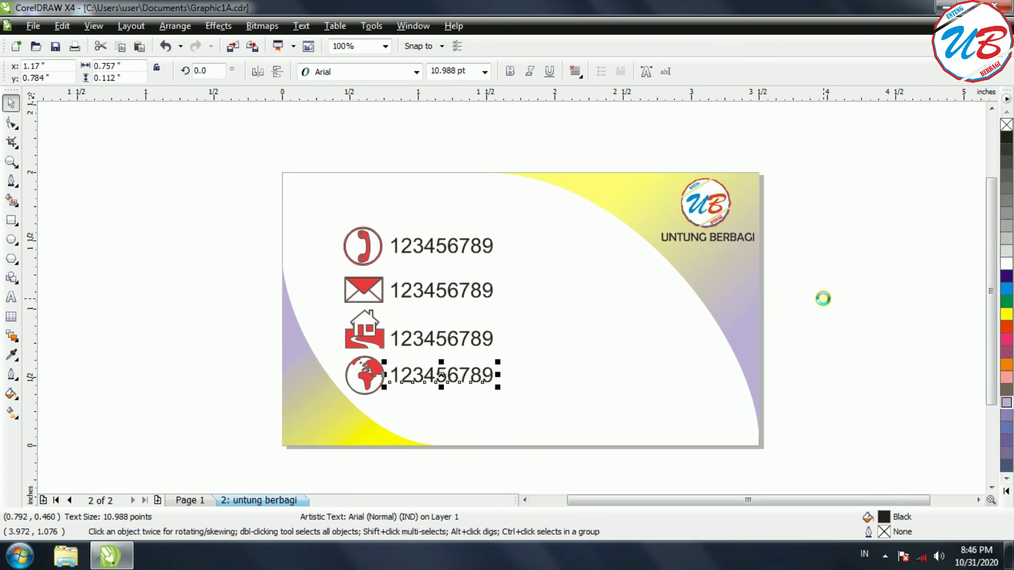
pyautogui.click(838, 325)
pyautogui.click(425, 336)
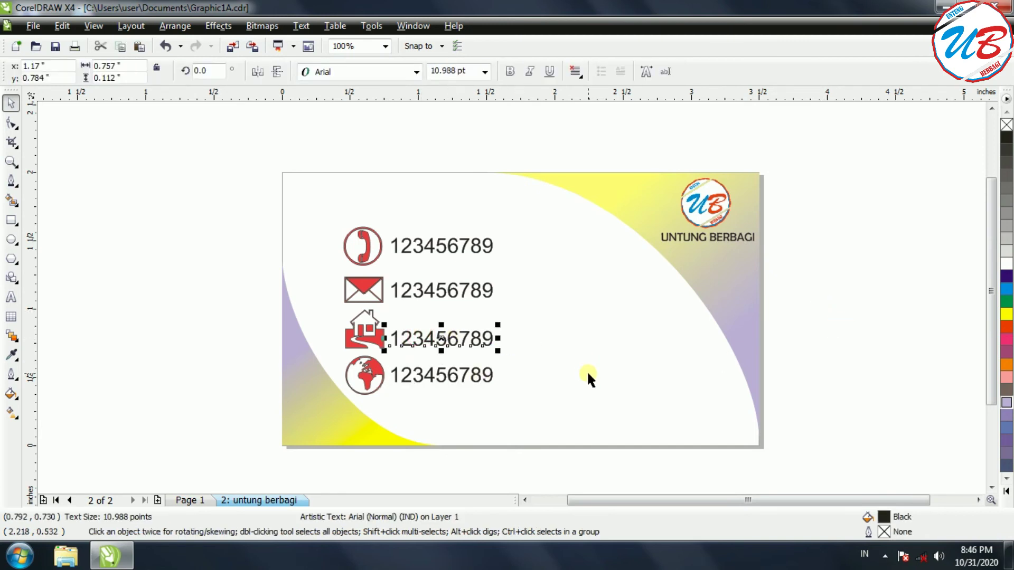
pyautogui.press('Up')
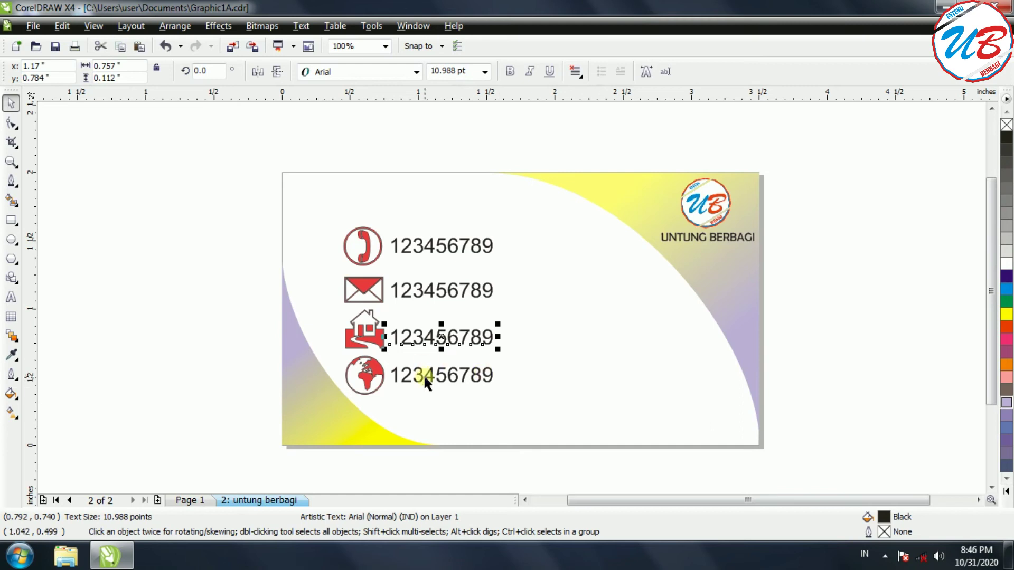
pyautogui.click(425, 379)
# Nudge the globe-row number down slightly.
pyautogui.press('Down')
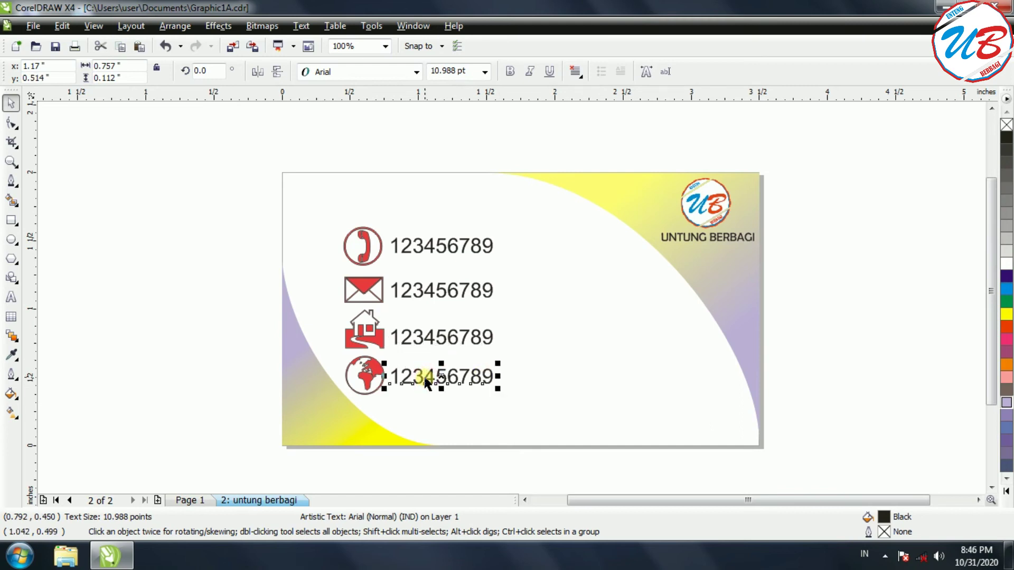
pyautogui.click(435, 290)
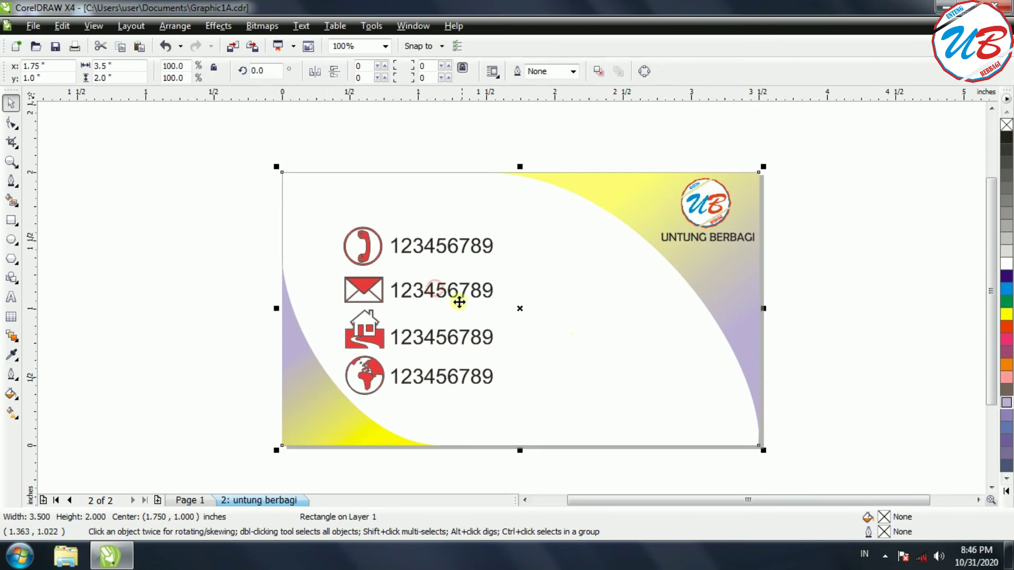
pyautogui.click(838, 344)
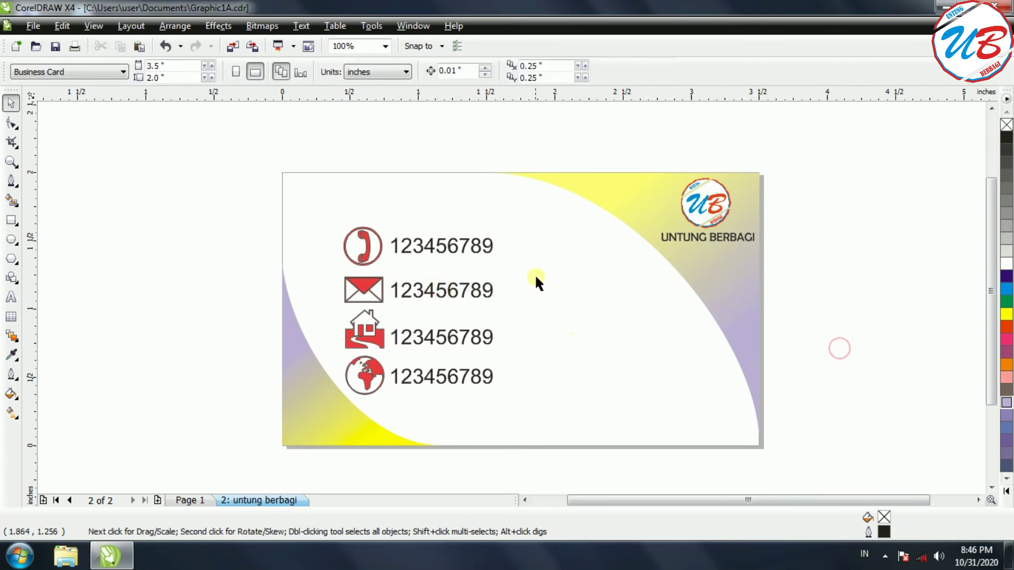
# Replace the envelope-row number with the business e-mail address.
pyautogui.click(458, 290)
pyautogui.press('F8')
pyautogui.click(492, 291)
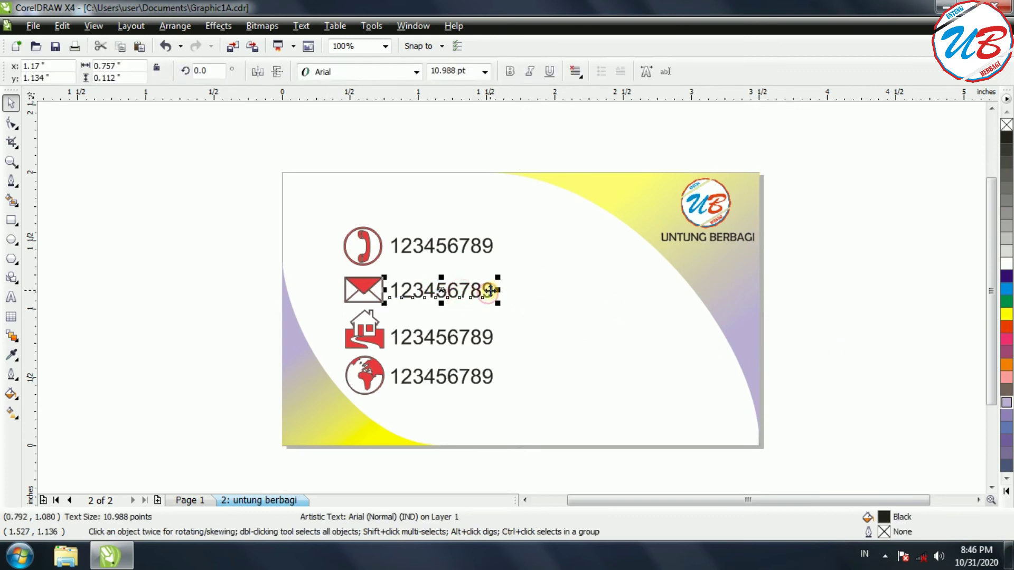
pyautogui.moveTo(493, 290); pyautogui.dragTo(393, 289)
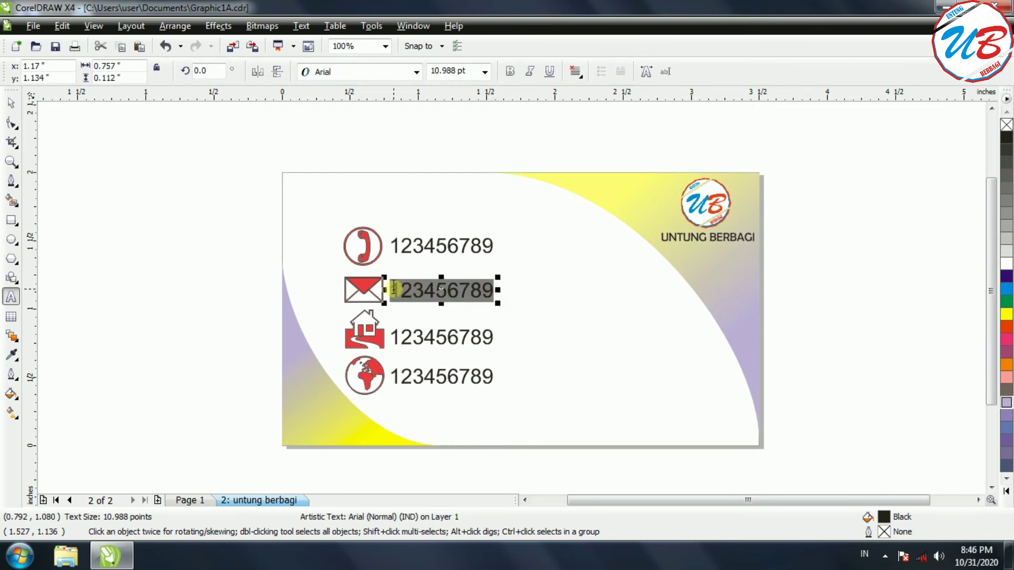
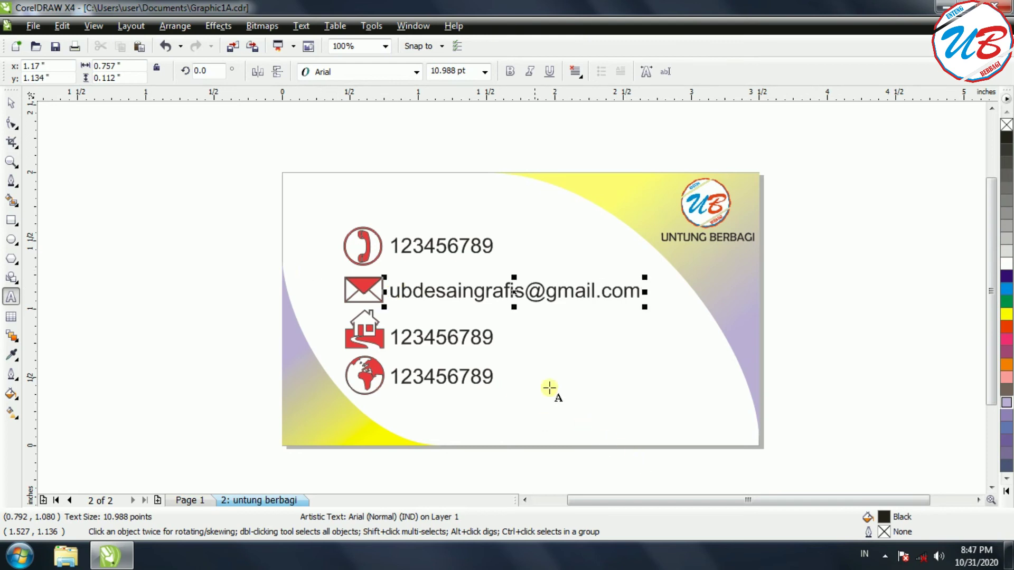
pyautogui.click(491, 338)
pyautogui.moveTo(492, 338); pyautogui.dragTo(392, 337)
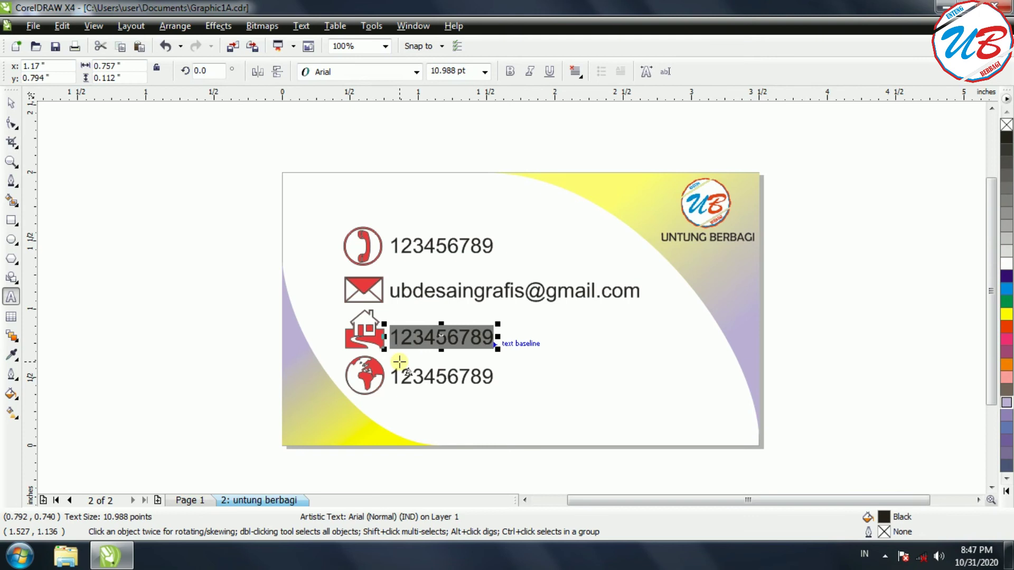
pyautogui.write('Bin')
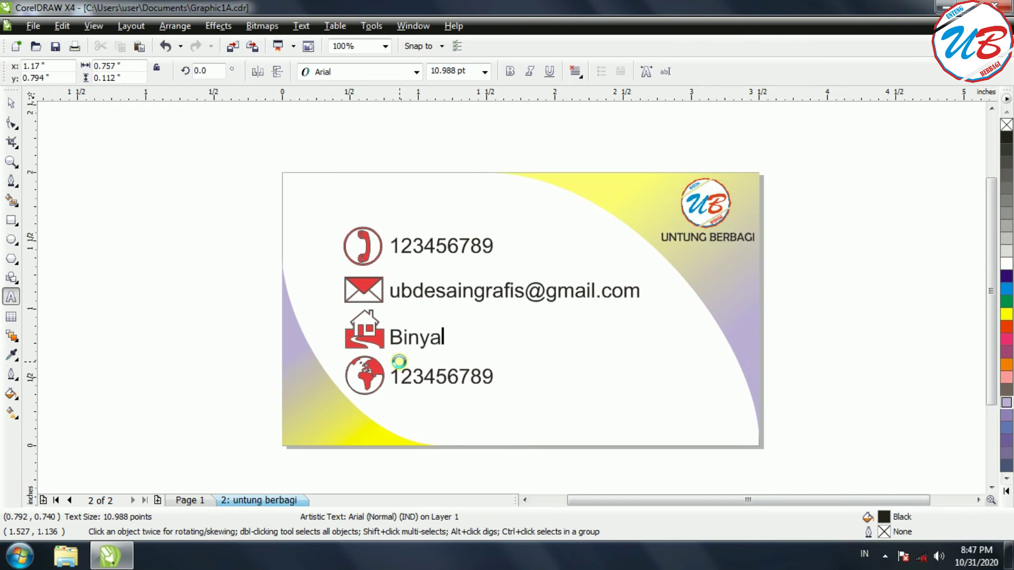
pyautogui.write('tan, Kep')
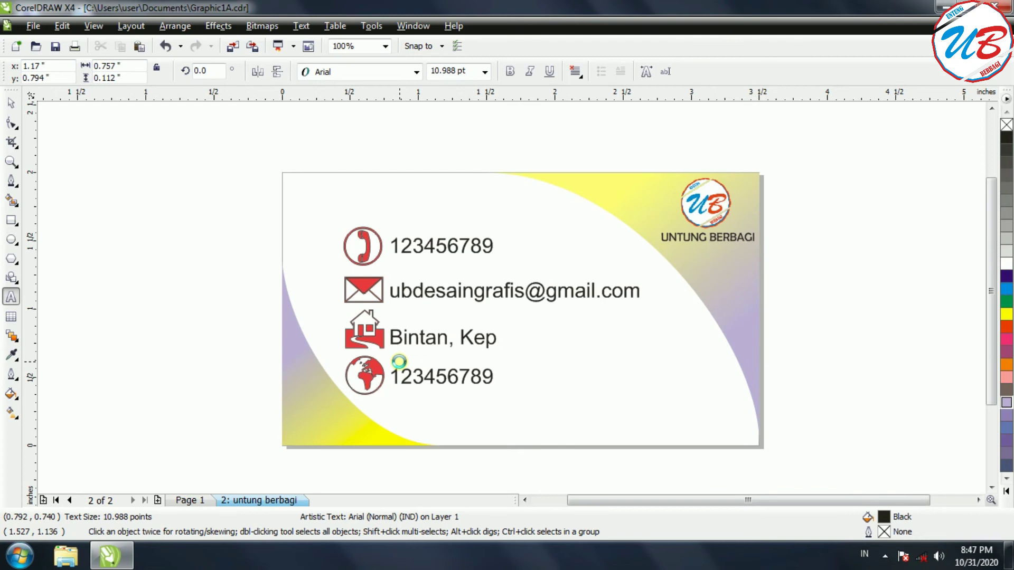
pyautogui.write('. Riau')
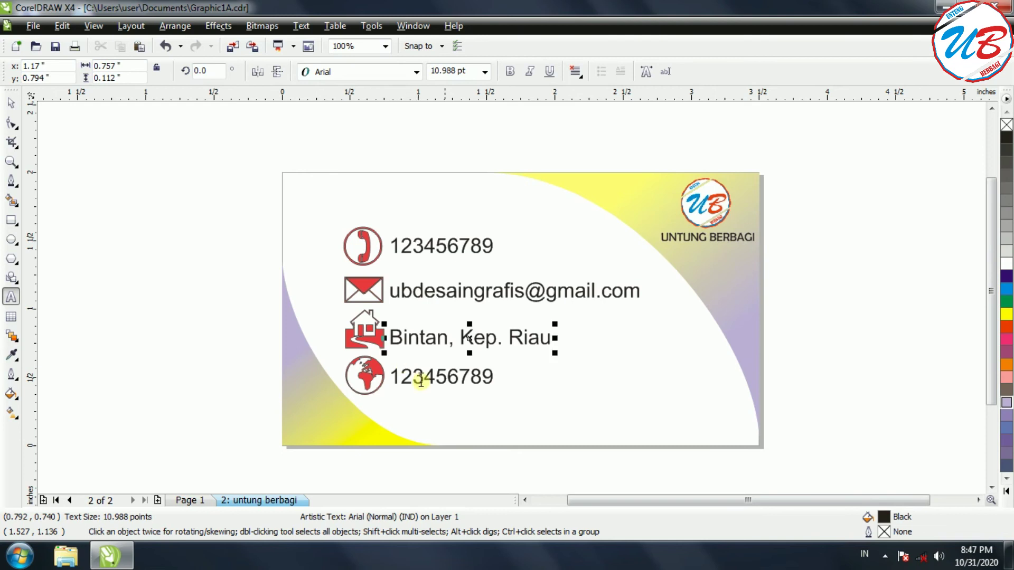
pyautogui.click(455, 377)
pyautogui.moveTo(490, 376); pyautogui.dragTo(389, 376)
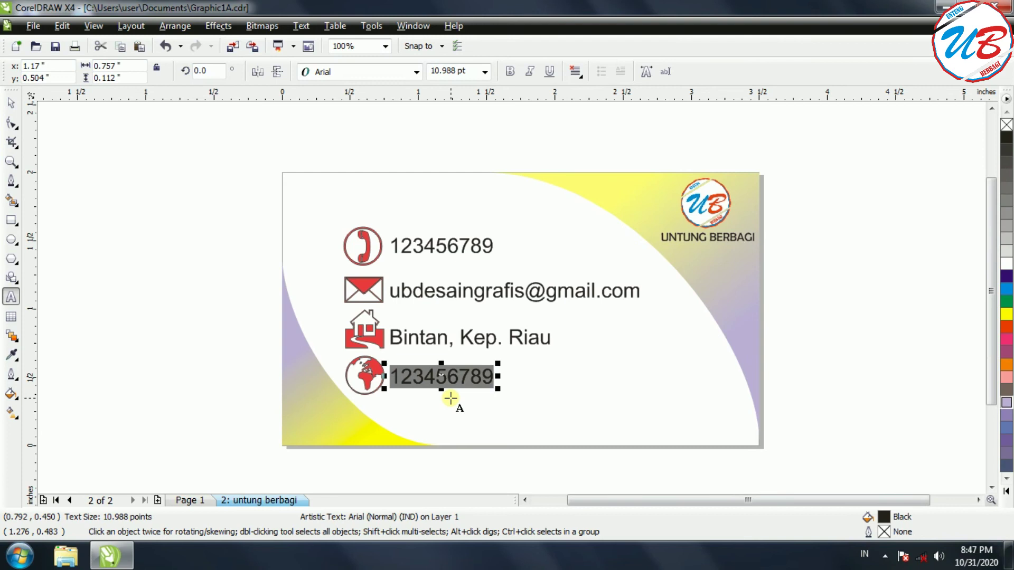
pyautogui.write('www.')
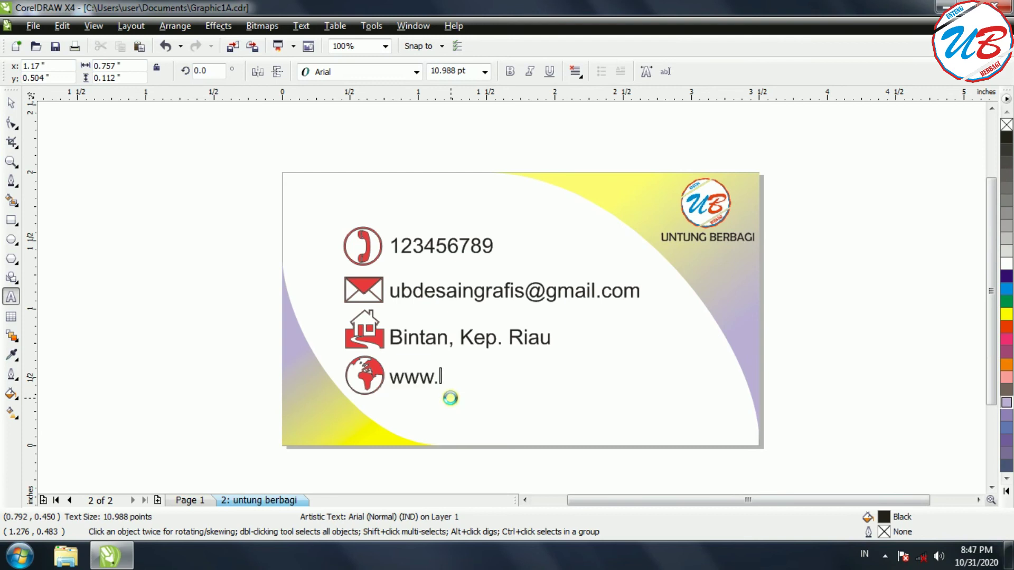
pyautogui.write('ubdesaingrafi')
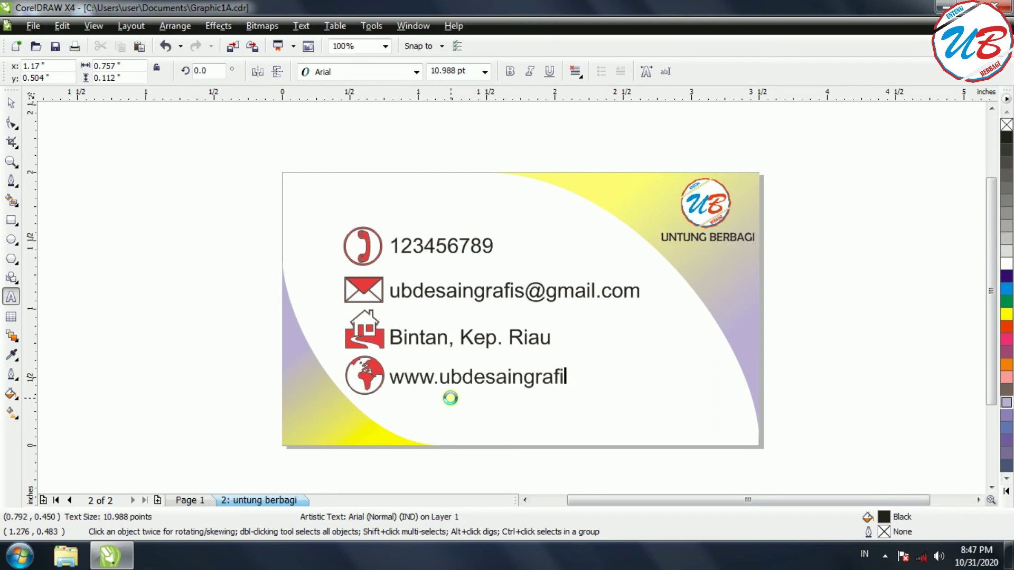
pyautogui.write('s.com')
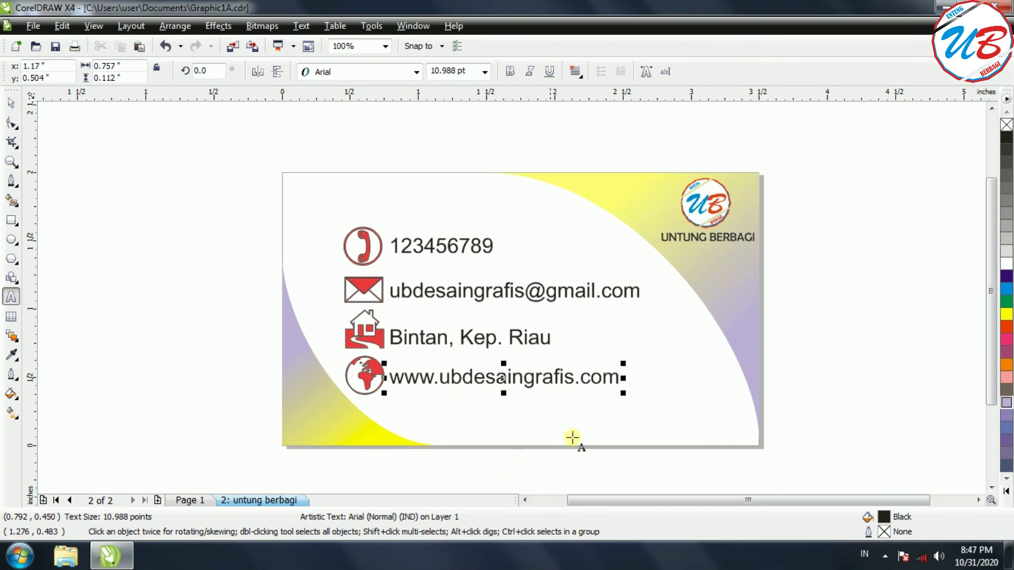
# Set the phone number and e-mail text on page 2 to Berlin Sans FB.
pyautogui.click(188, 500)
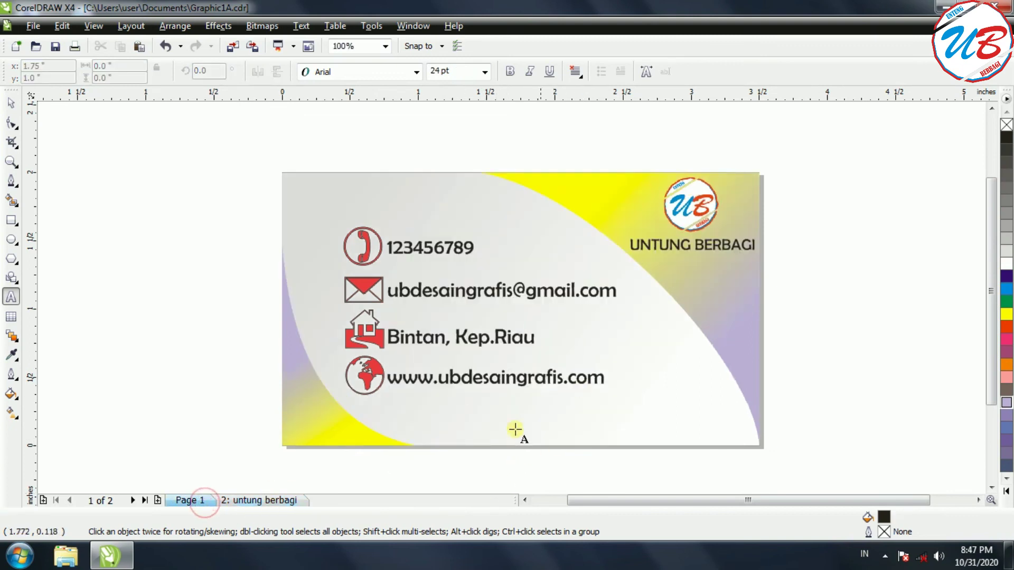
pyautogui.click(264, 500)
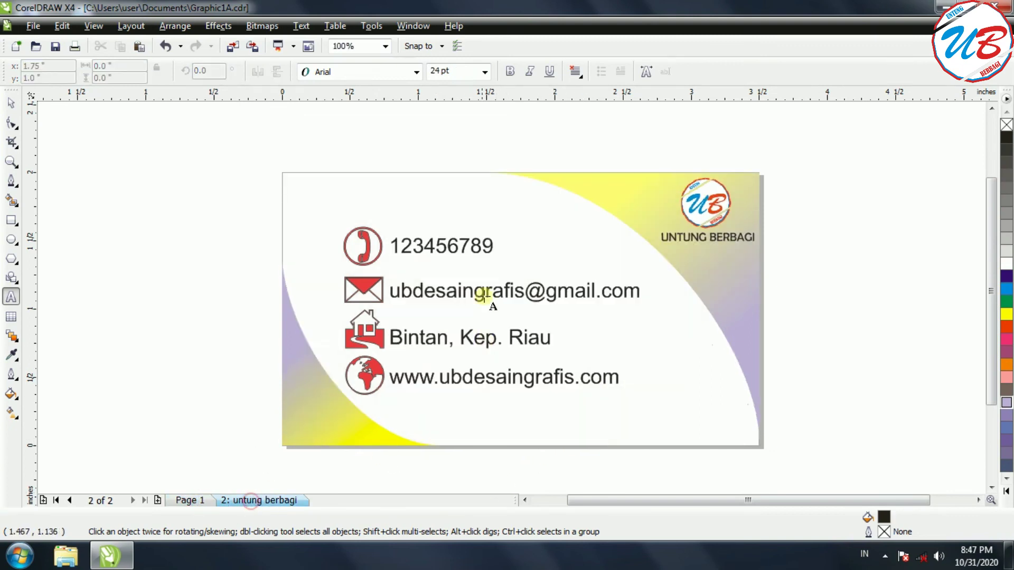
pyautogui.click(457, 245)
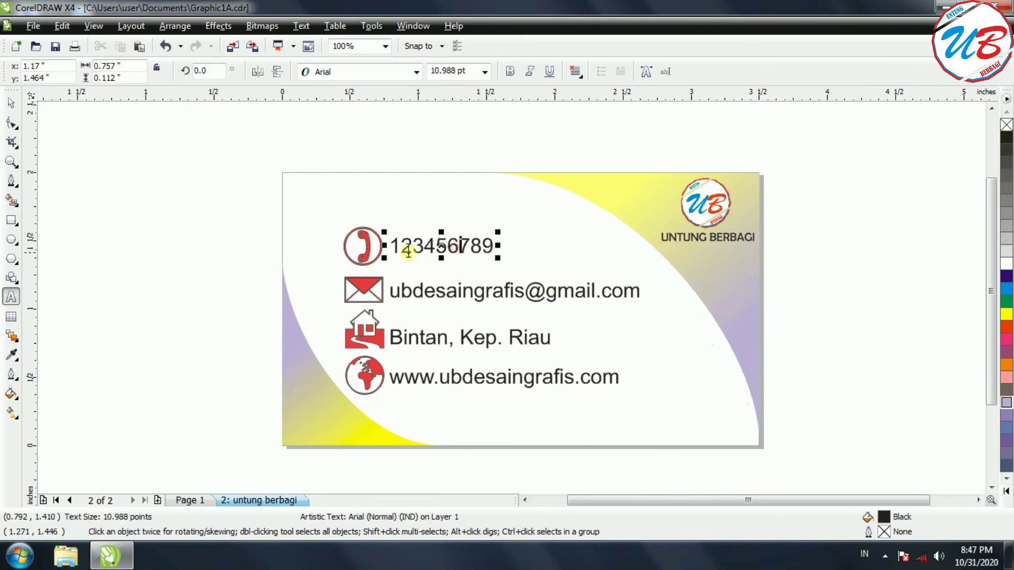
pyautogui.click(11, 103)
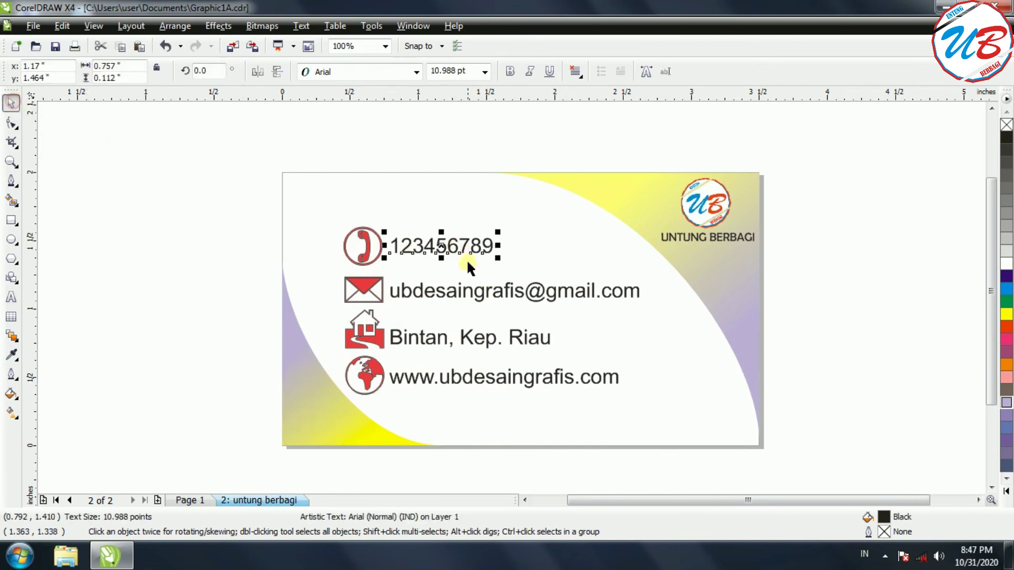
pyautogui.click(417, 73)
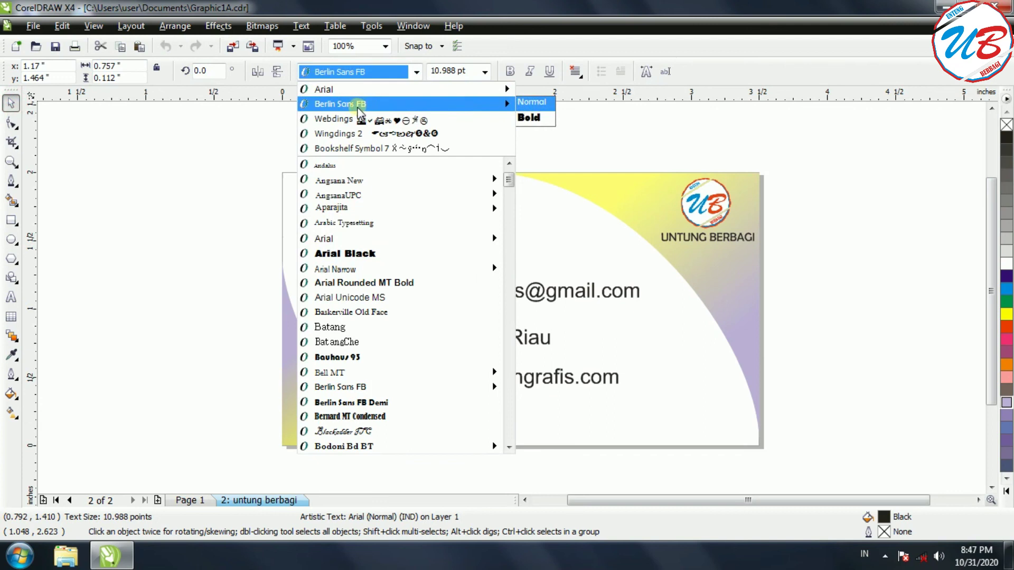
pyautogui.moveTo(369, 104)
pyautogui.click(404, 104)
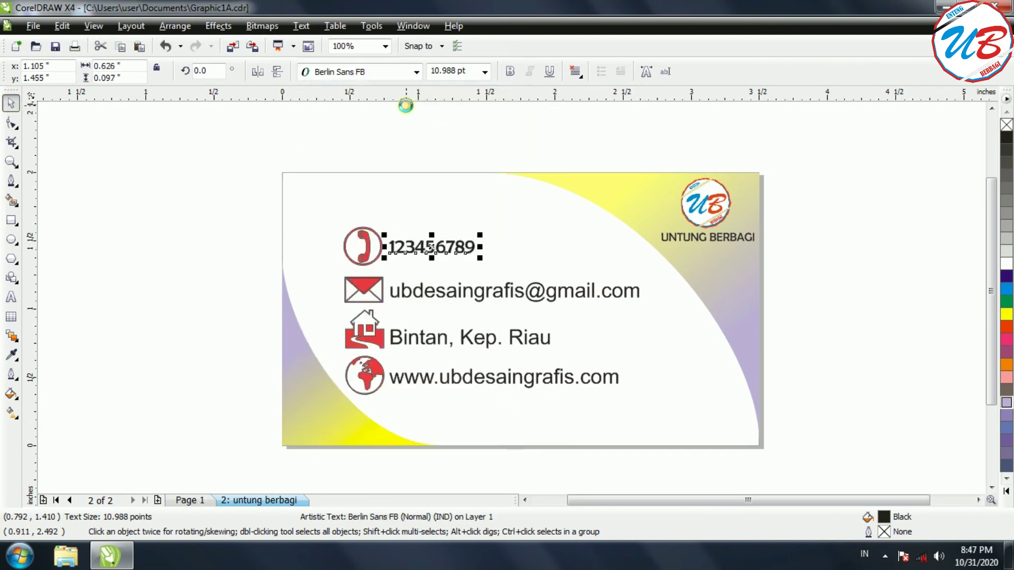
pyautogui.click(474, 290)
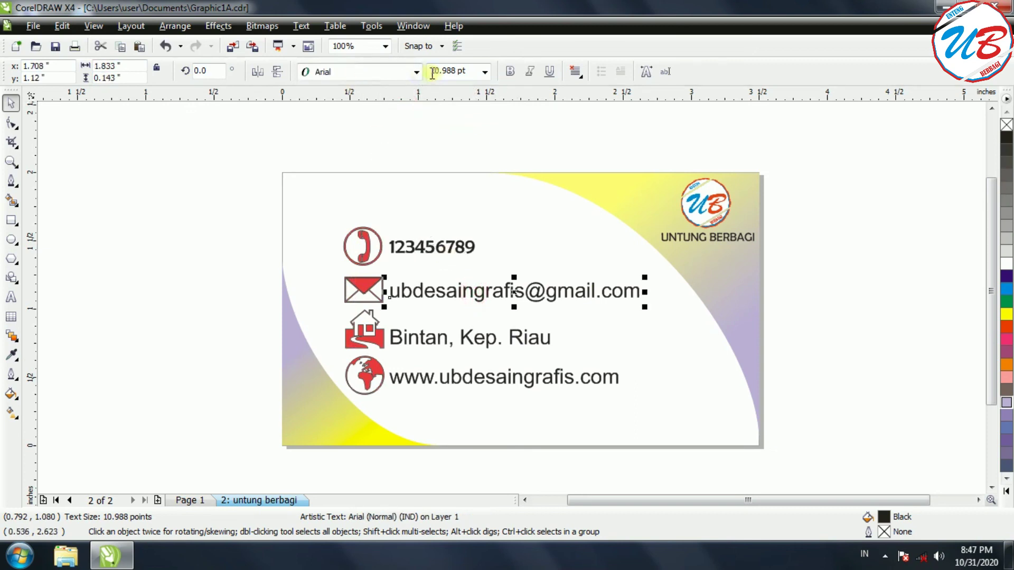
pyautogui.click(417, 72)
pyautogui.click(359, 104)
pyautogui.click(500, 299)
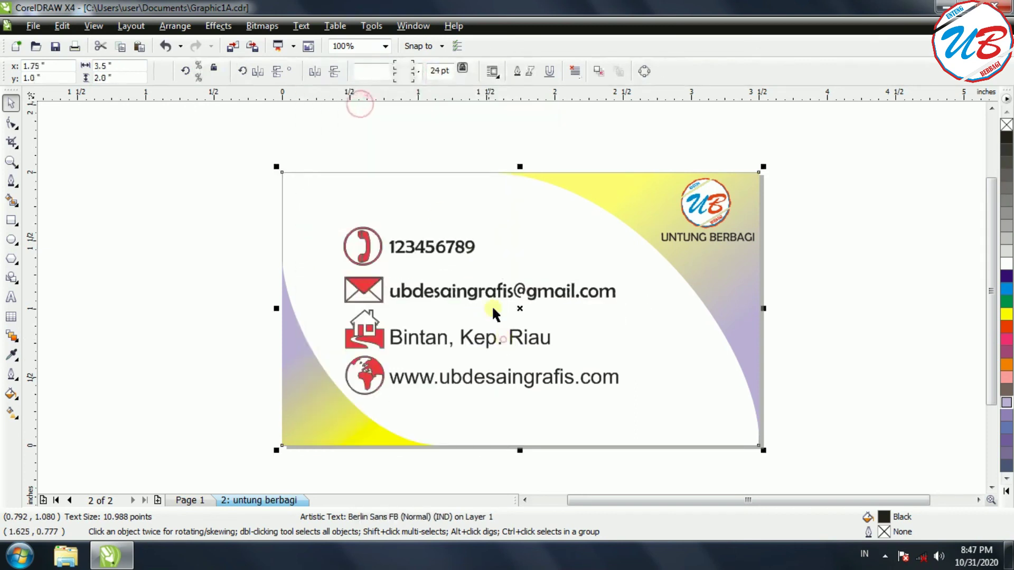
pyautogui.click(431, 335)
pyautogui.click(413, 73)
pyautogui.click(371, 102)
pyautogui.click(477, 385)
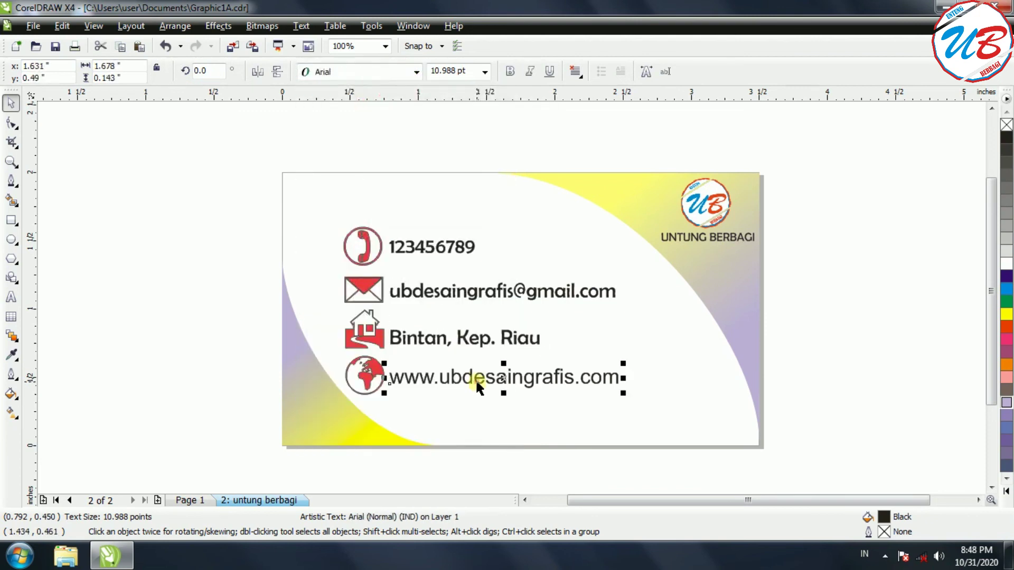
pyautogui.click(416, 71)
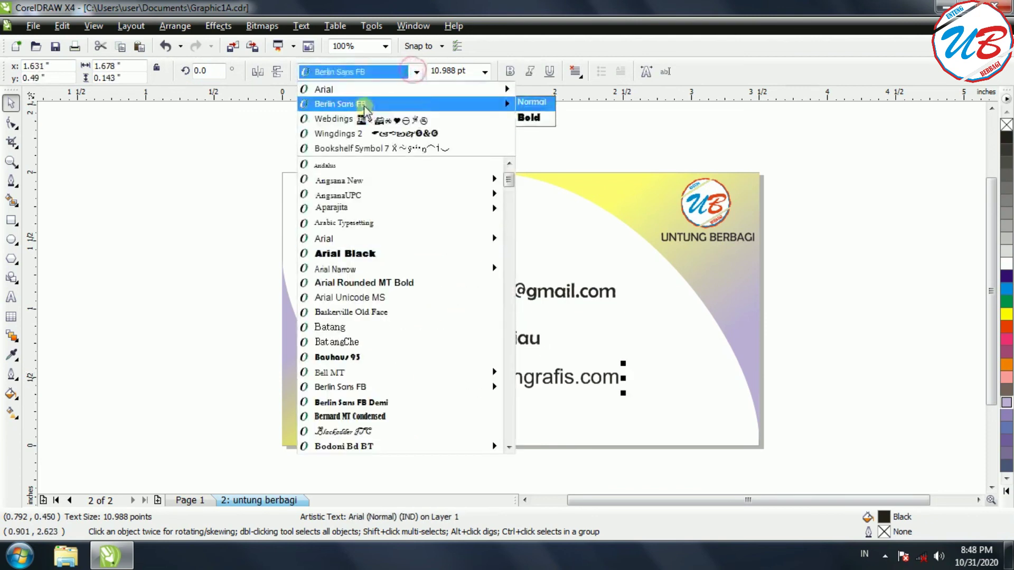
pyautogui.click(386, 106)
pyautogui.click(837, 314)
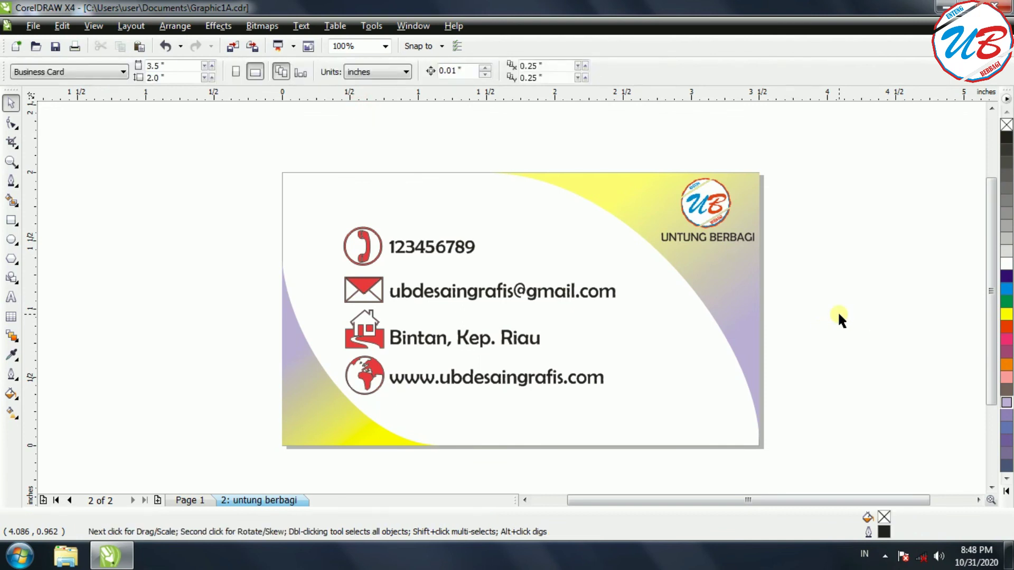
pyautogui.click(185, 502)
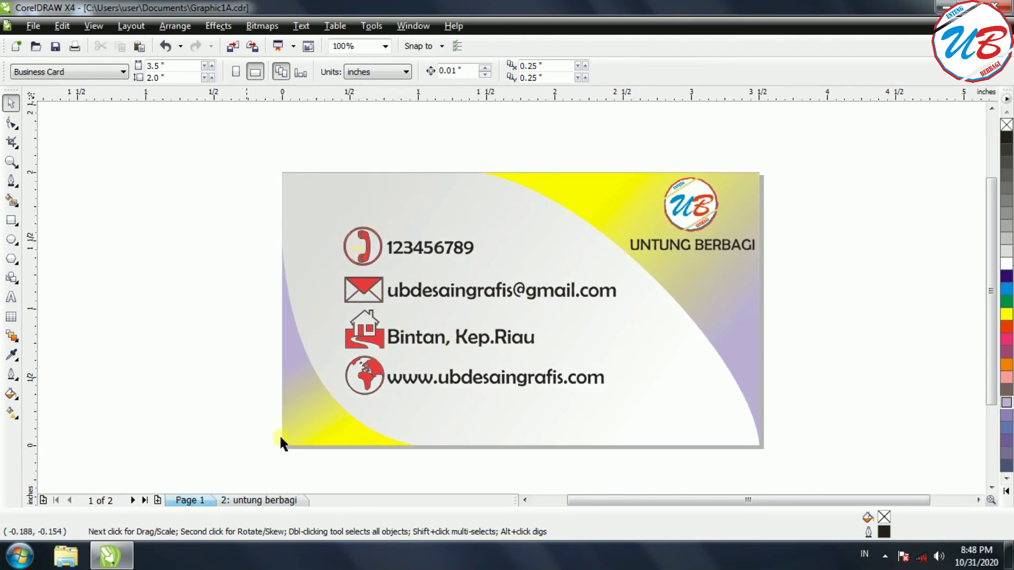
pyautogui.click(251, 502)
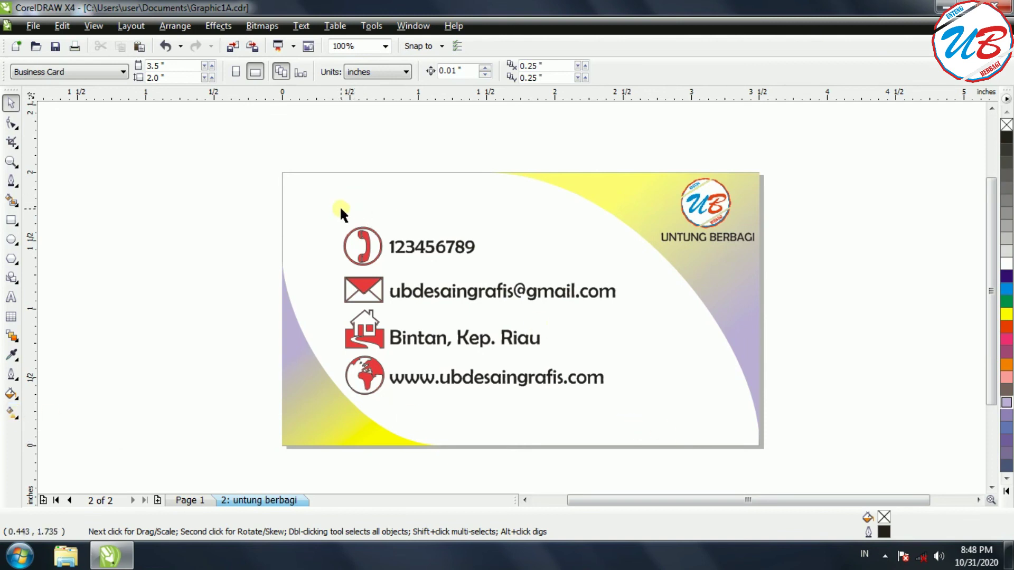
pyautogui.click(16, 416)
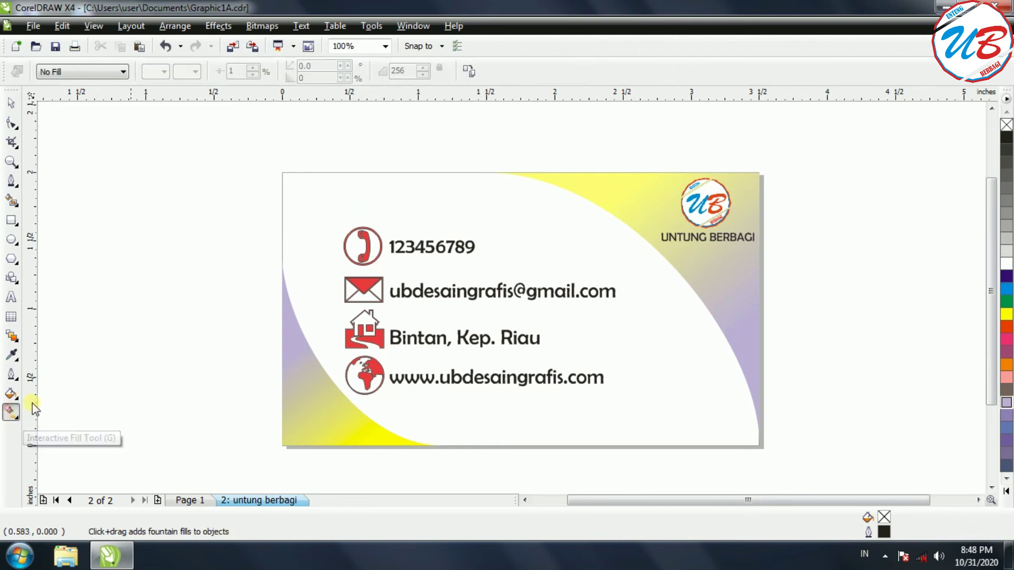
pyautogui.click(325, 198)
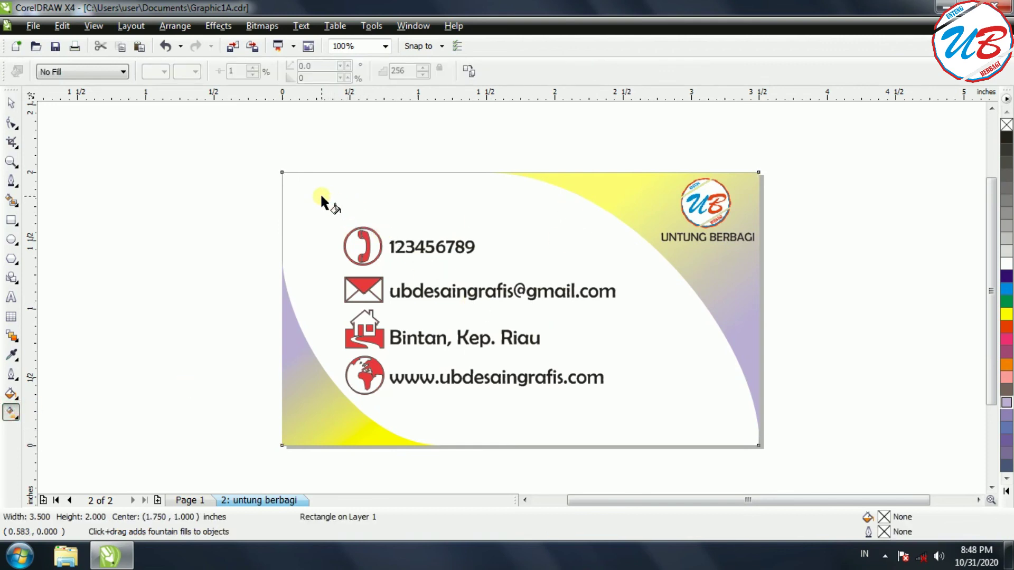
pyautogui.moveTo(321, 197); pyautogui.dragTo(681, 419)
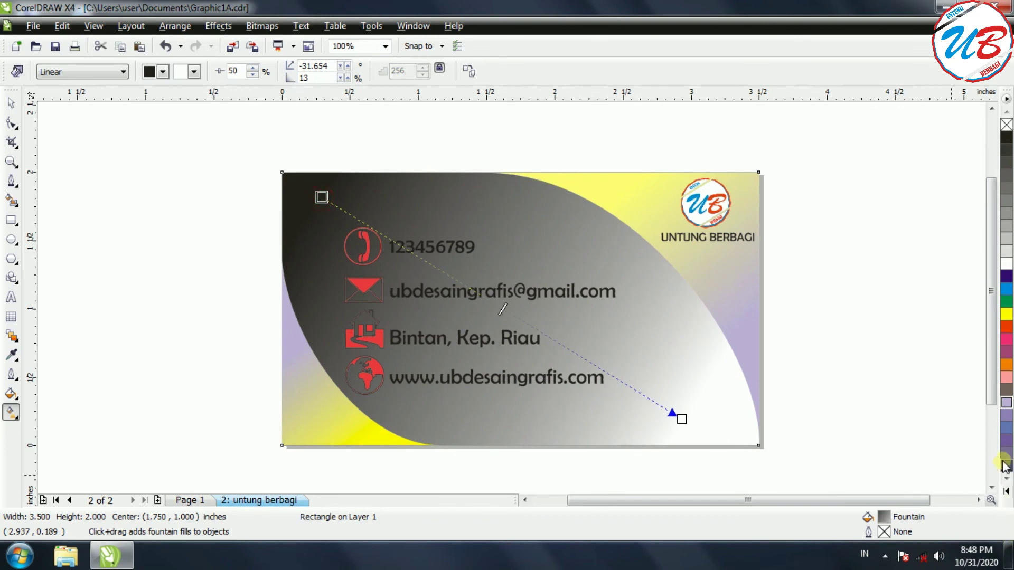
# Set both ends of the background gradient to 10% Black, replacing the trial Powder Blue start.
pyautogui.click(1006, 406)
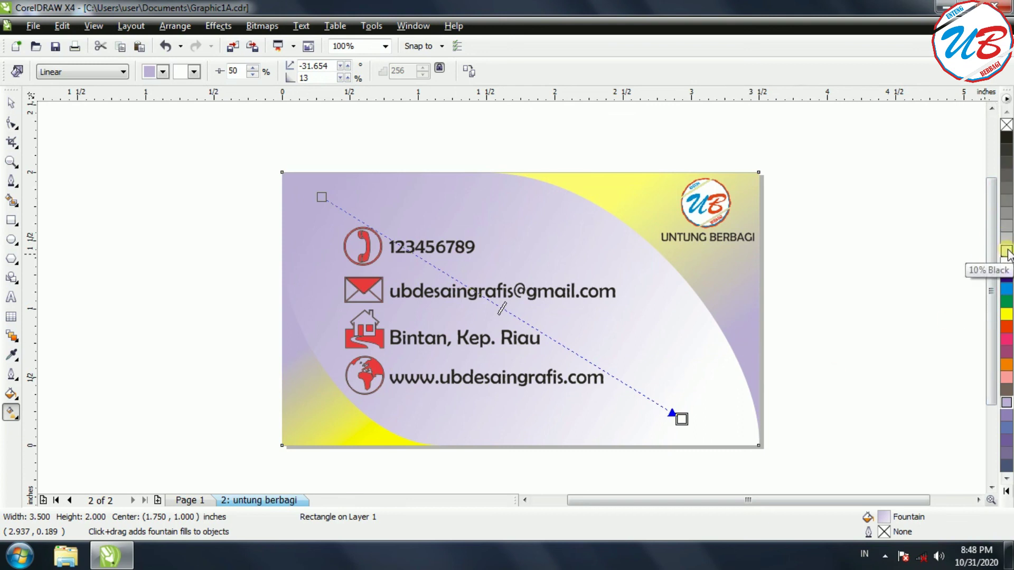
pyautogui.click(1006, 252)
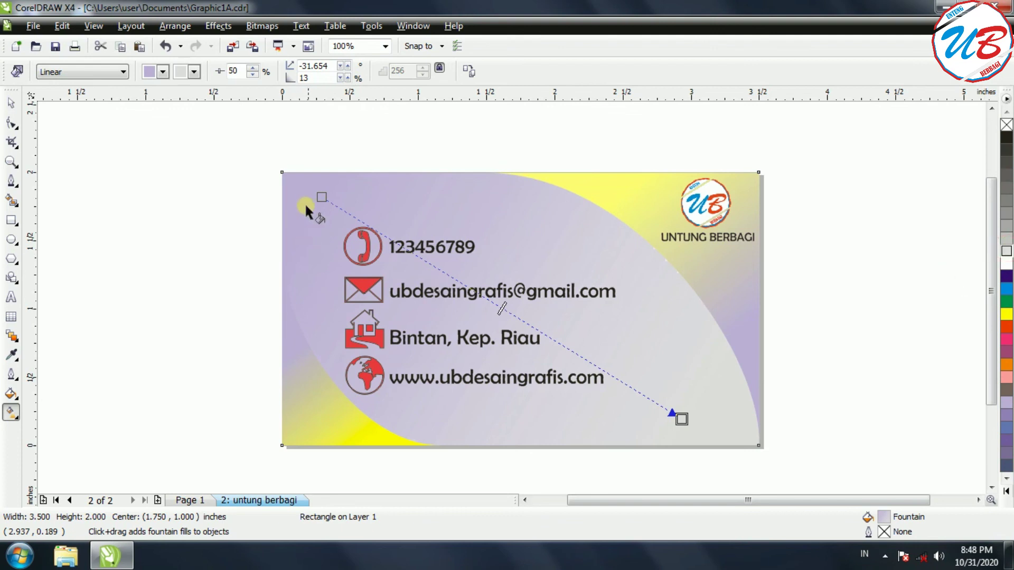
pyautogui.click(321, 197)
pyautogui.click(1005, 253)
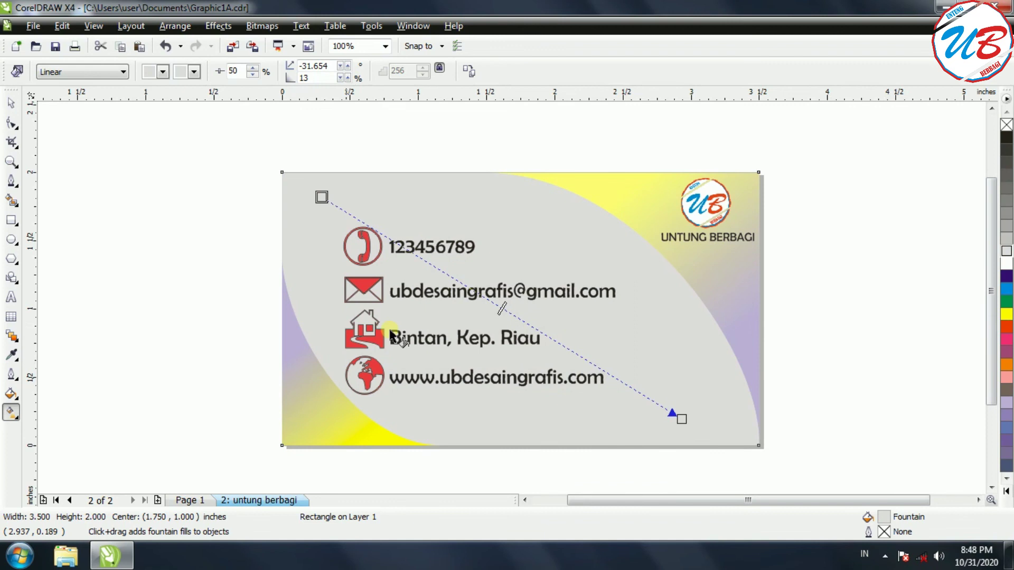
# Compare with the first card's page, then return to page 2 and the Pick tool.
pyautogui.click(192, 496)
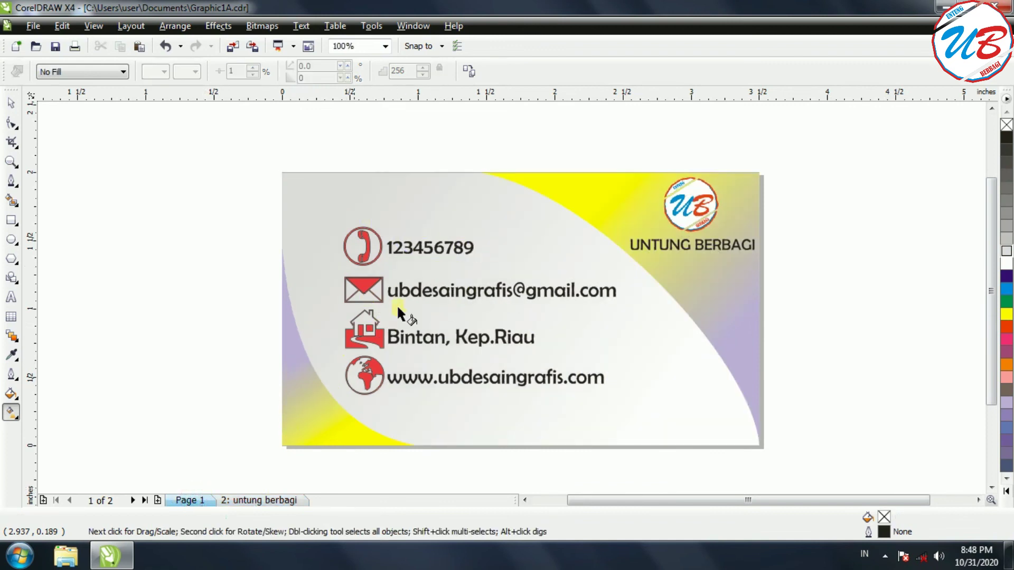
pyautogui.click(274, 499)
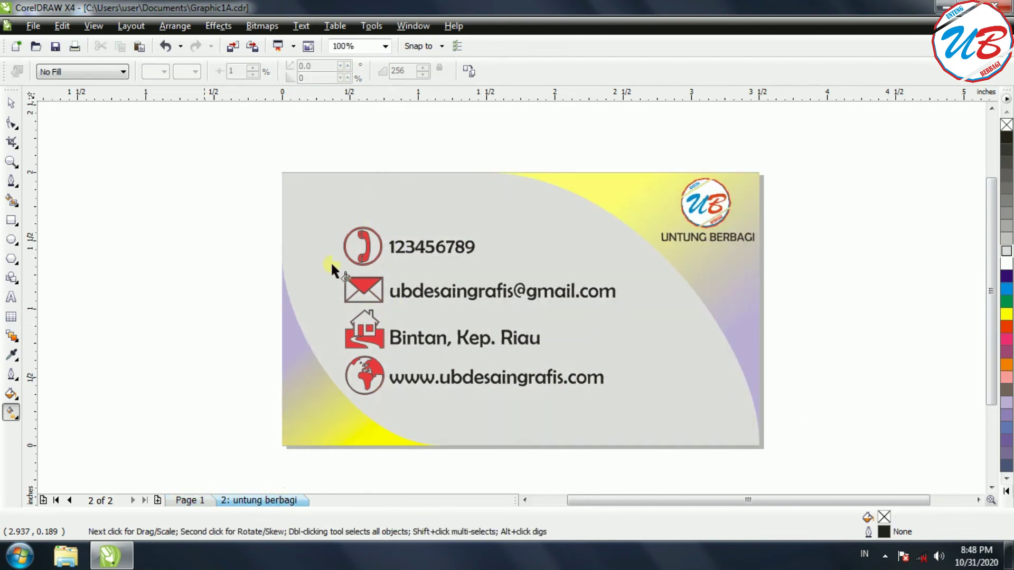
pyautogui.click(11, 102)
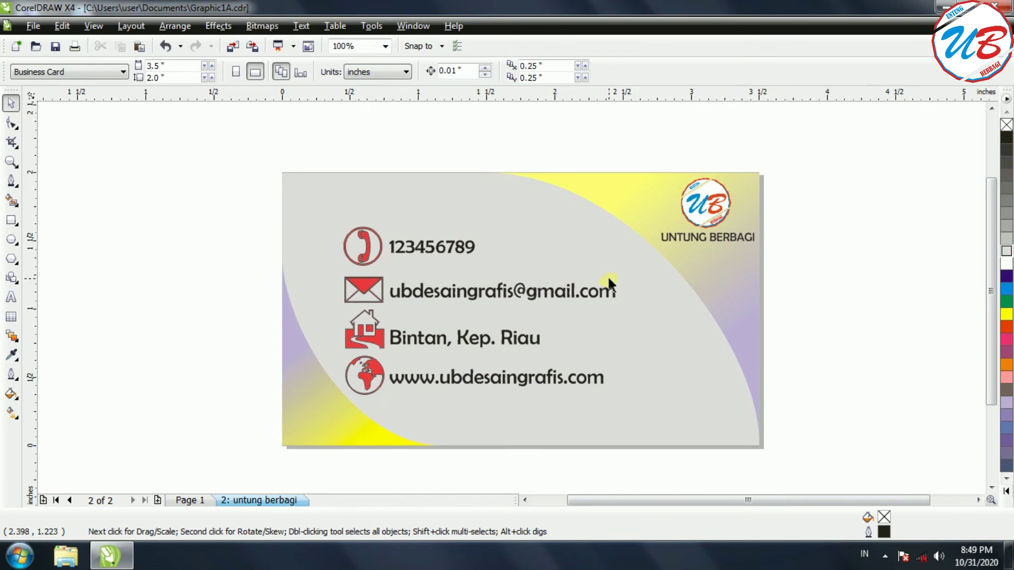